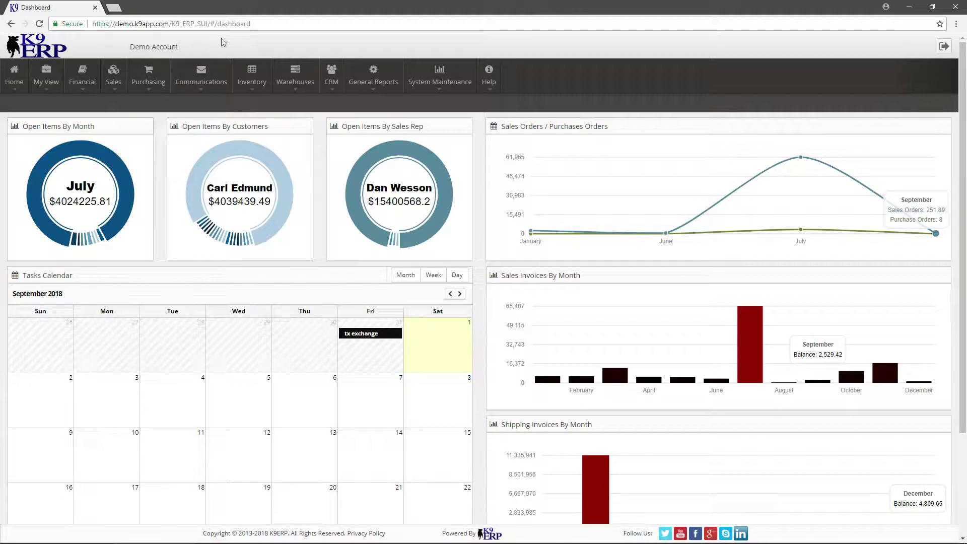
Step: Open the inventory parts catalog and expand the part catalog list
mouse_move(252, 78)
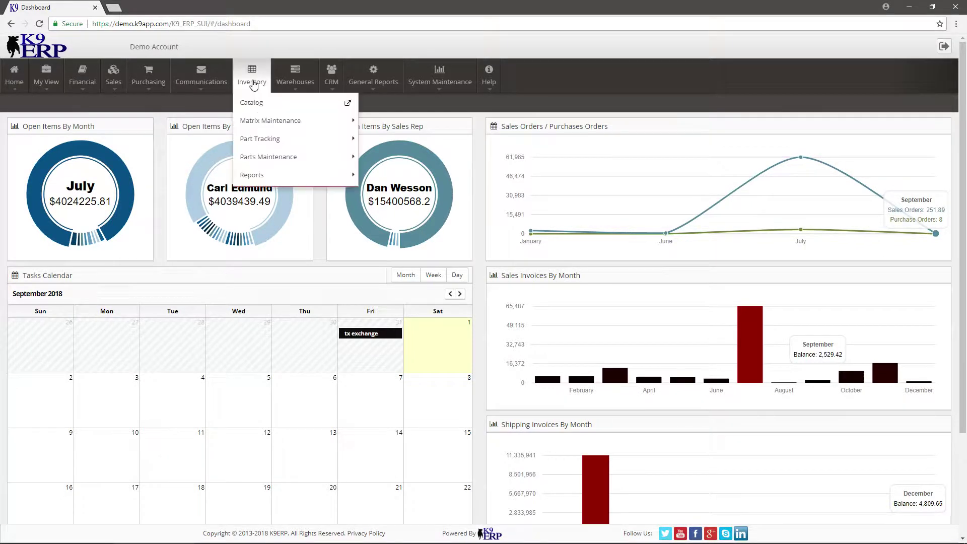
left_click(252, 107)
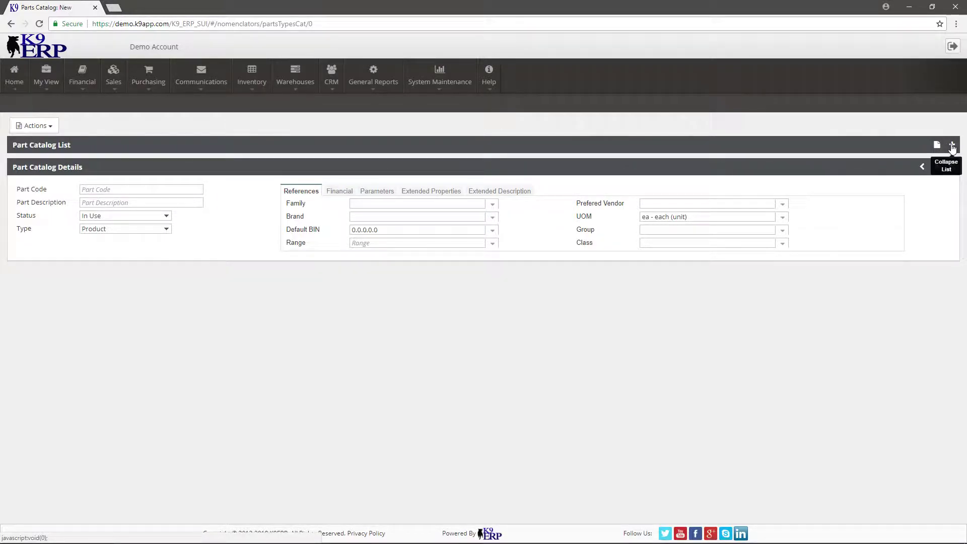
left_click(952, 146)
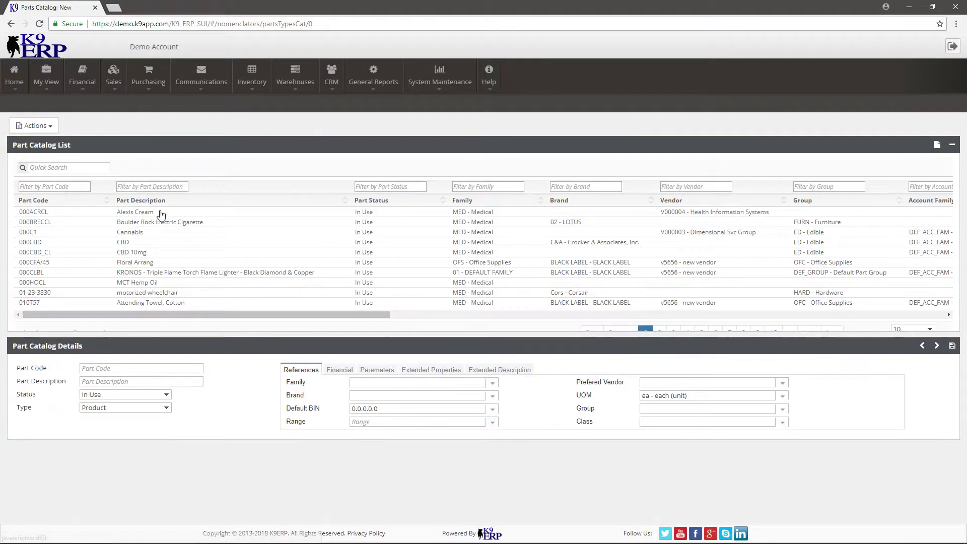
Step: Search the catalog list by part description for "moth" and then "hard", and collapse the list
left_click(161, 187)
type("moth")
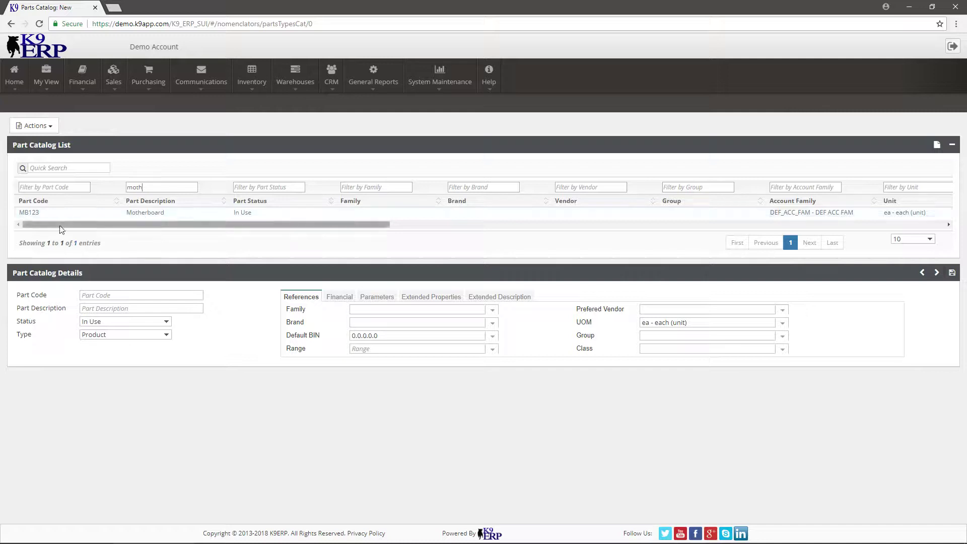
key("BackSpace")
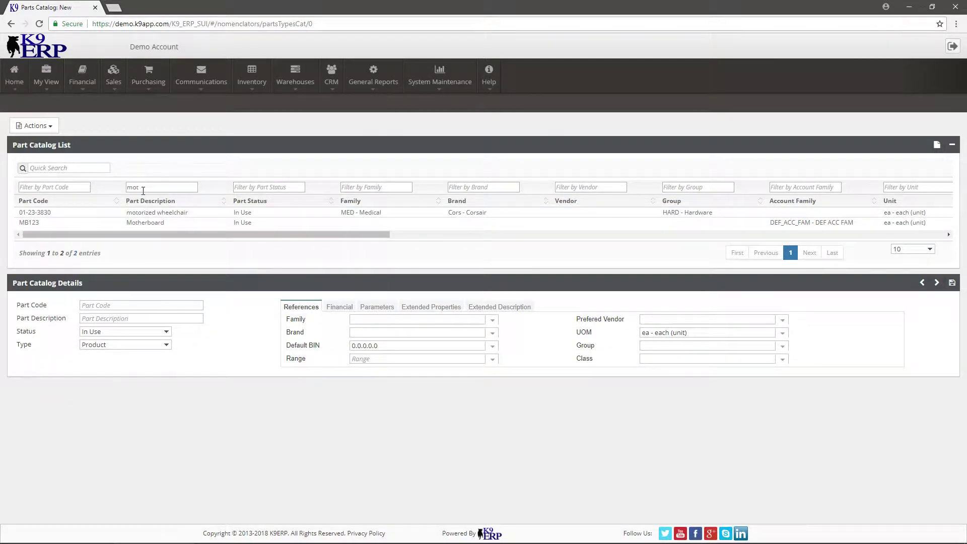
key("BackSpace")
key("BackSpace")
key("BackSpace")
type("hard")
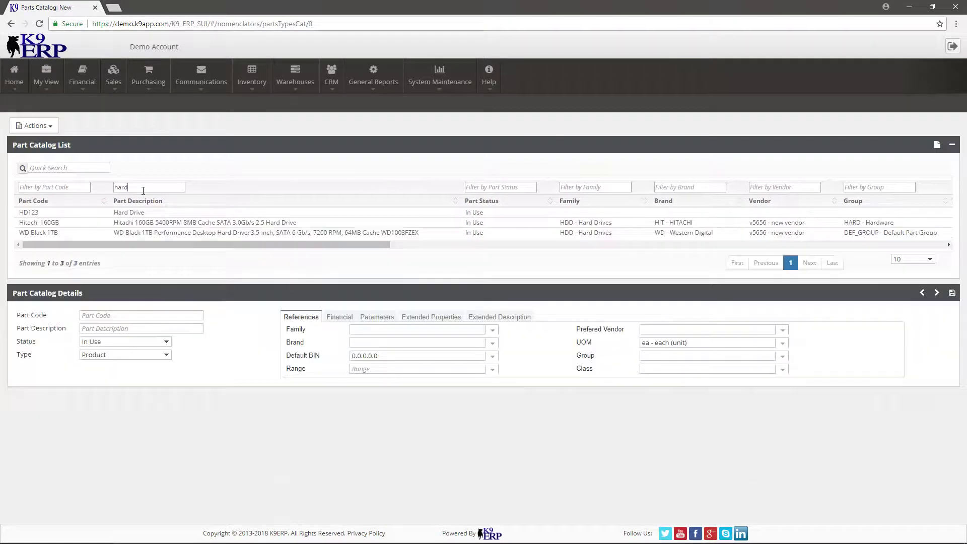
left_click(952, 146)
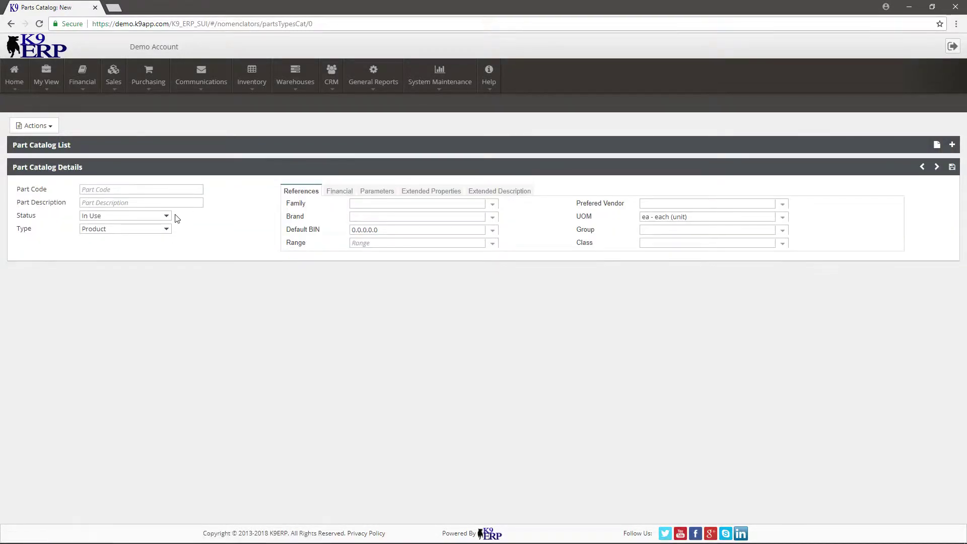
Step: Create and save a part with code COMP003, description "Compuer, desktop 003" and type Kit
left_click(167, 187)
type("COMP003")
key("Tab")
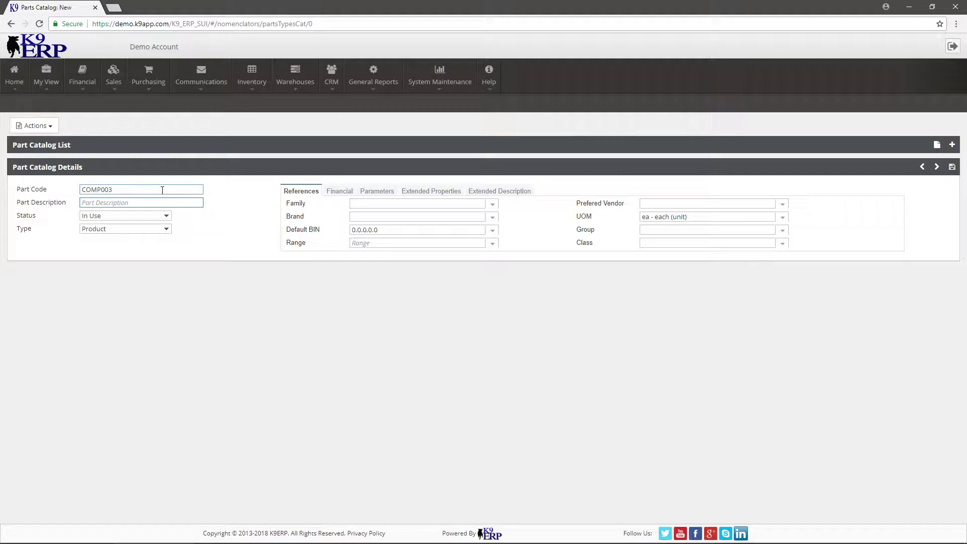
type("Compuer, desktop 003")
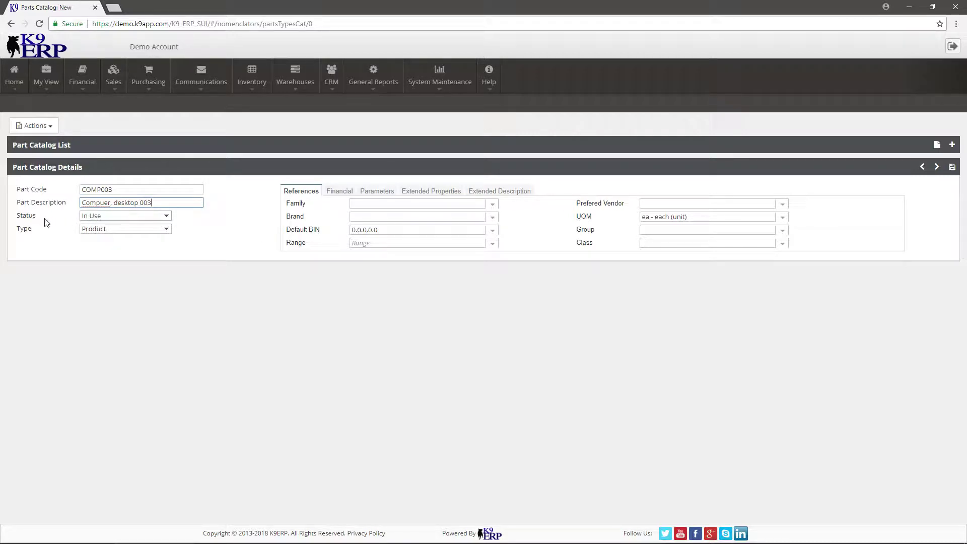
left_click_drag(24, 230, 51, 231)
left_click(109, 229)
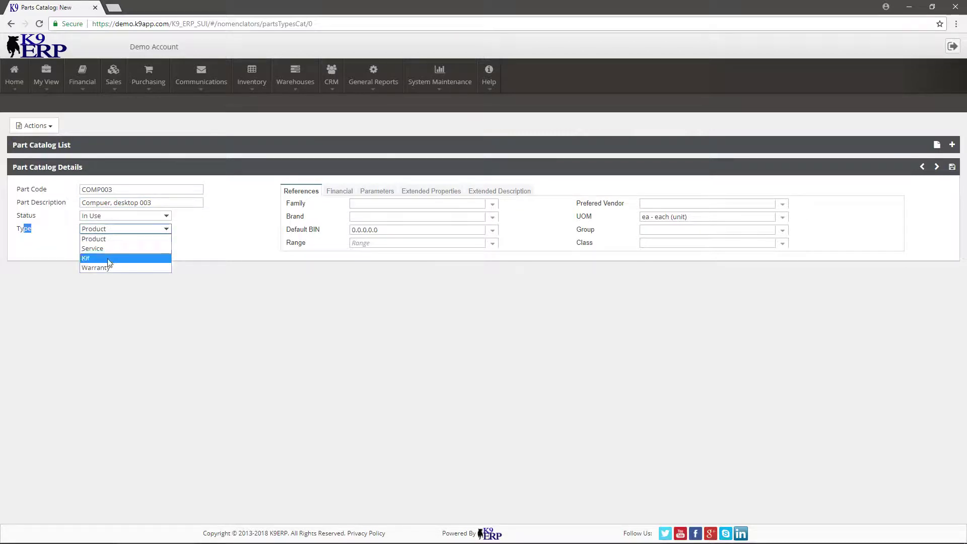
left_click(108, 258)
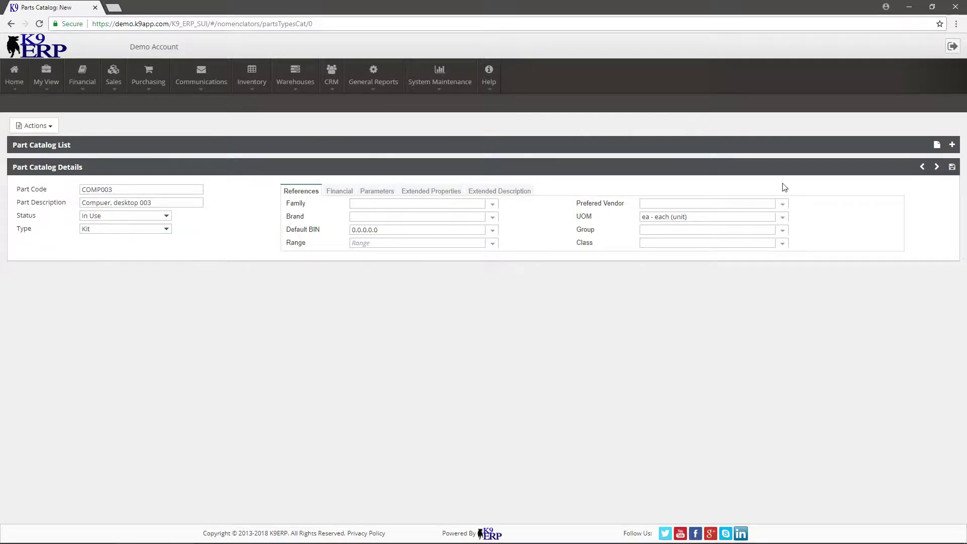
left_click(952, 168)
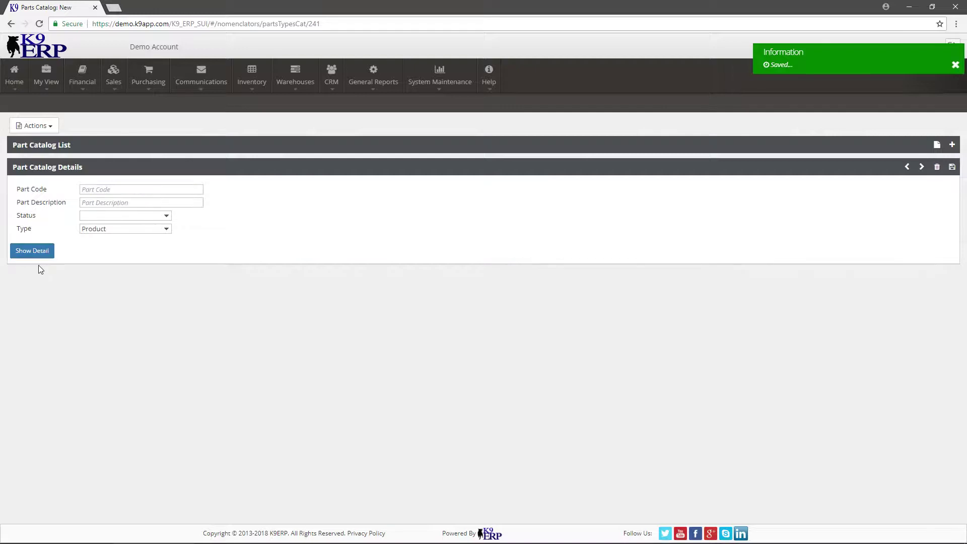
Step: Show the saved part's kit details and add MB123 - Motherboard as an element with quantity 1
left_click(32, 268)
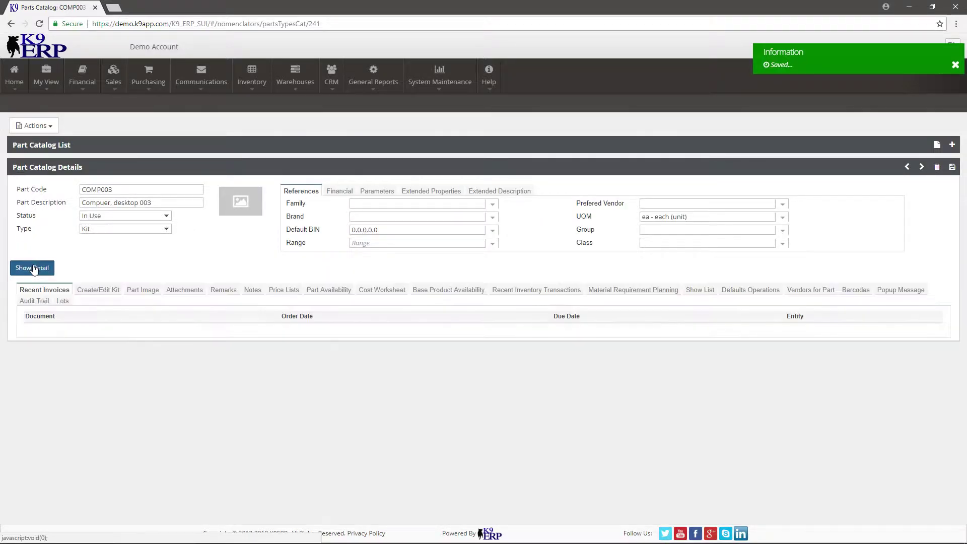
left_click(102, 295)
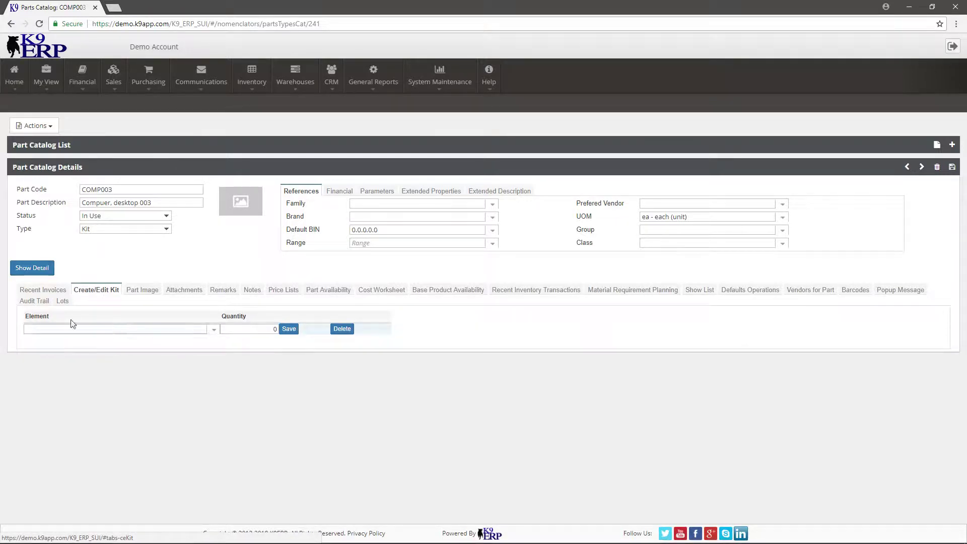
left_click(214, 330)
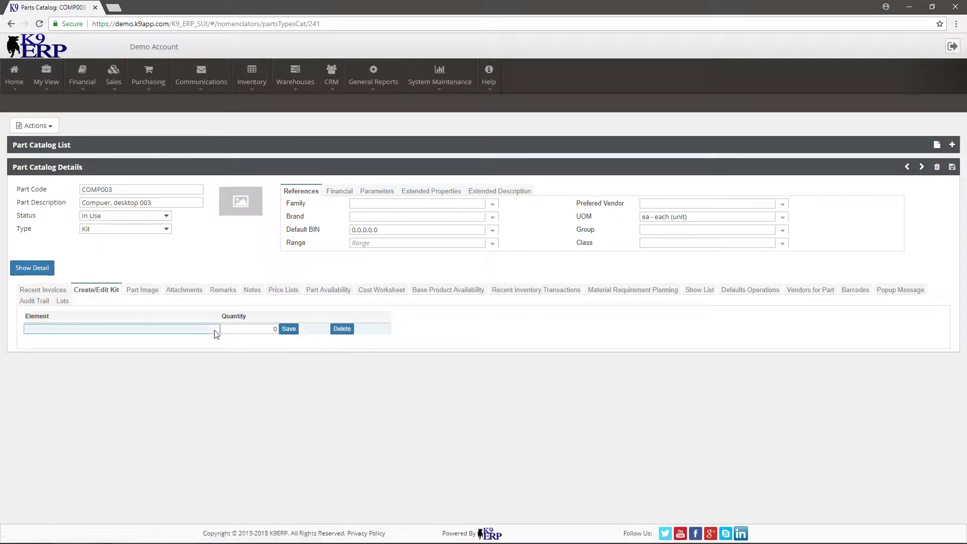
type("mo")
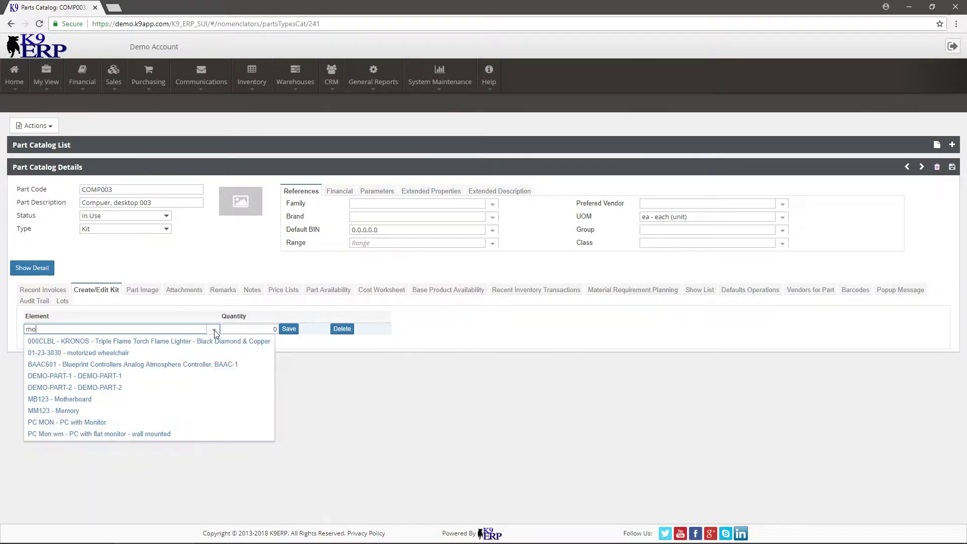
type("ther")
key("Down")
key("Tab")
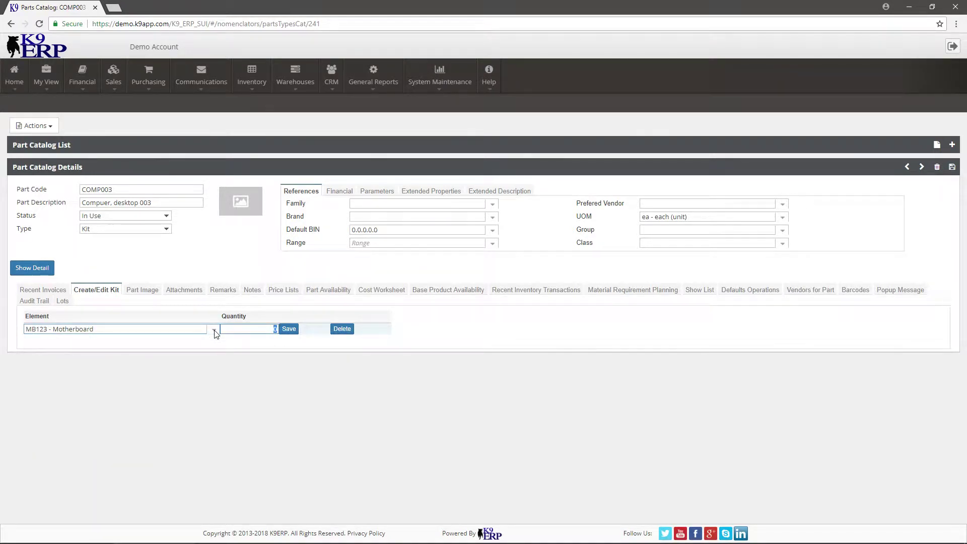
left_click(289, 329)
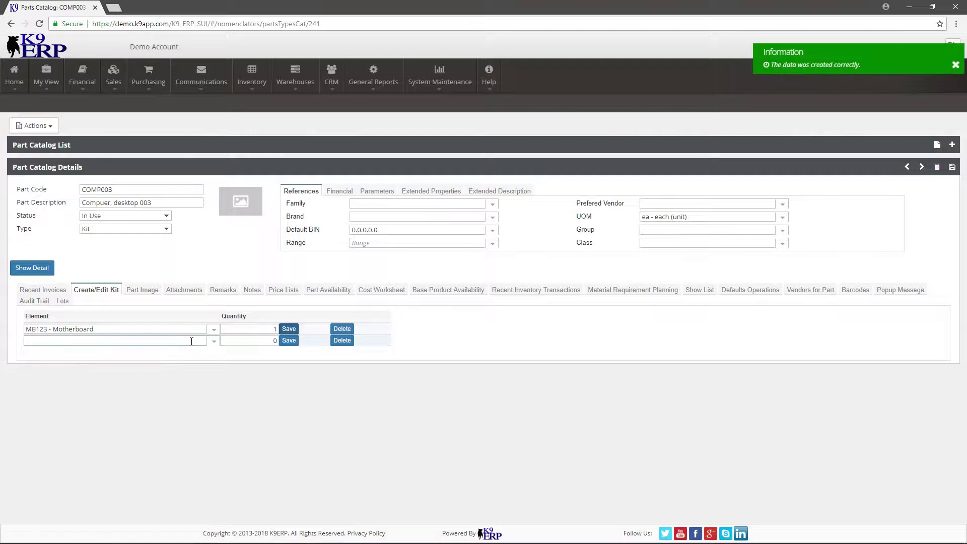
Step: Add HD123 - Hard Drive to the kit with quantity 2 and save the line
type("hard")
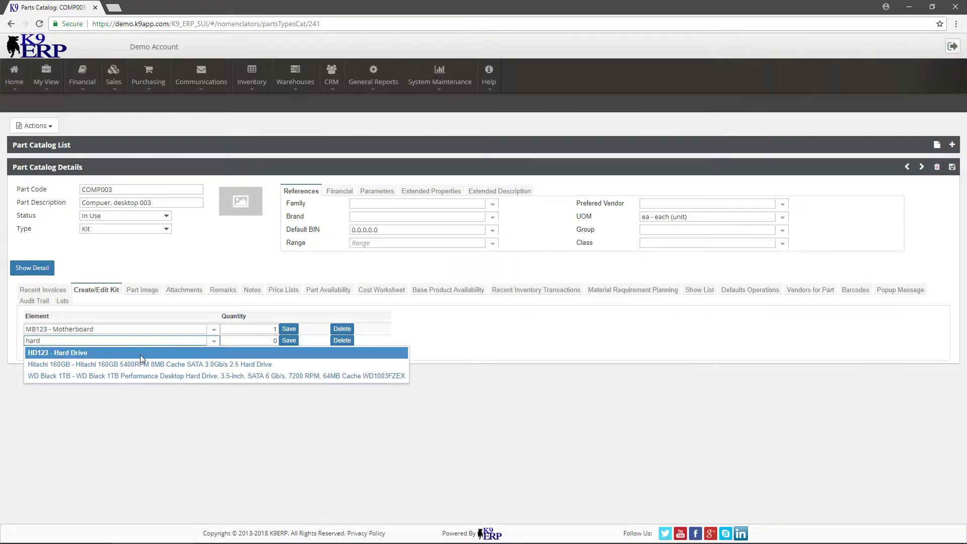
left_click(140, 355)
left_click(272, 341)
type("1")
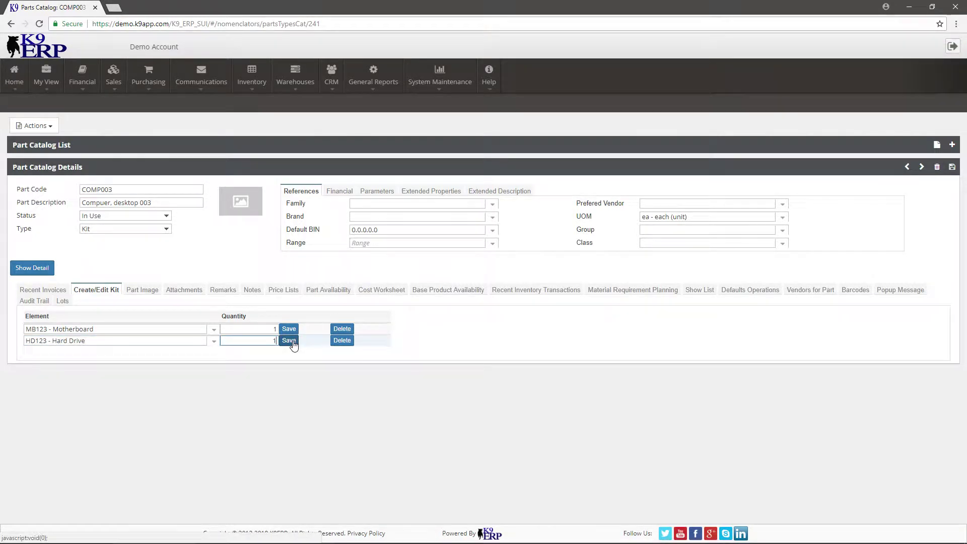
key("BackSpace")
type("2")
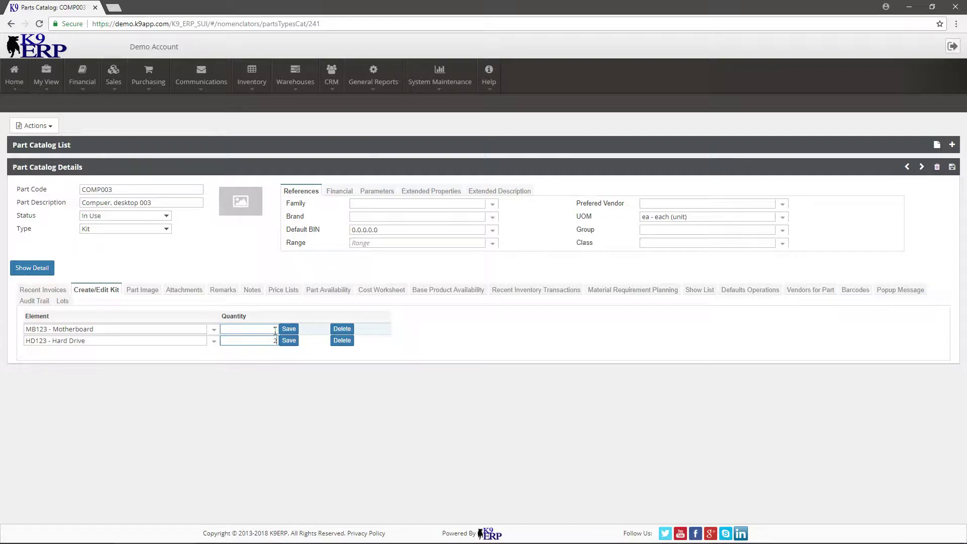
left_click(288, 340)
Step: Add VC123 - Video Card to the kit with quantity 1 and save the line
left_click(130, 353)
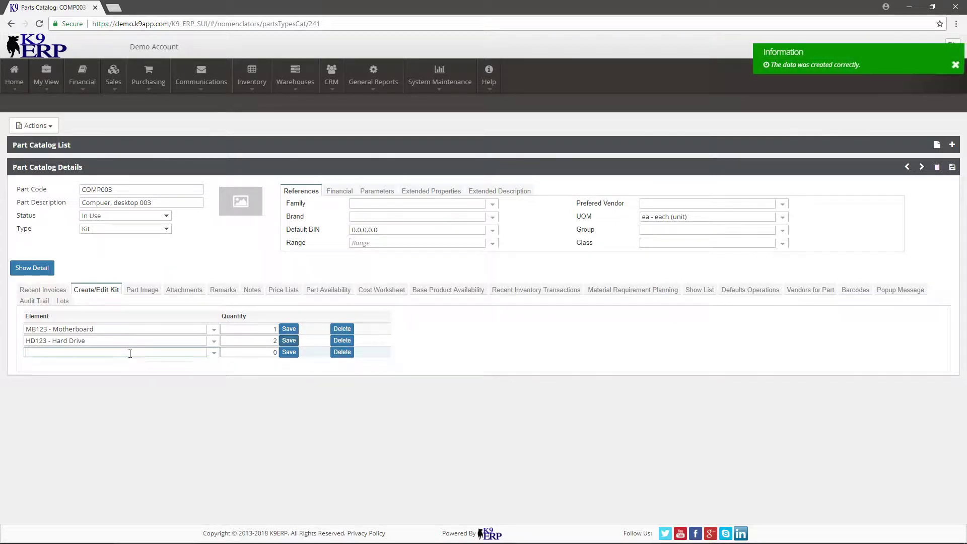
type("vc")
left_click(125, 364)
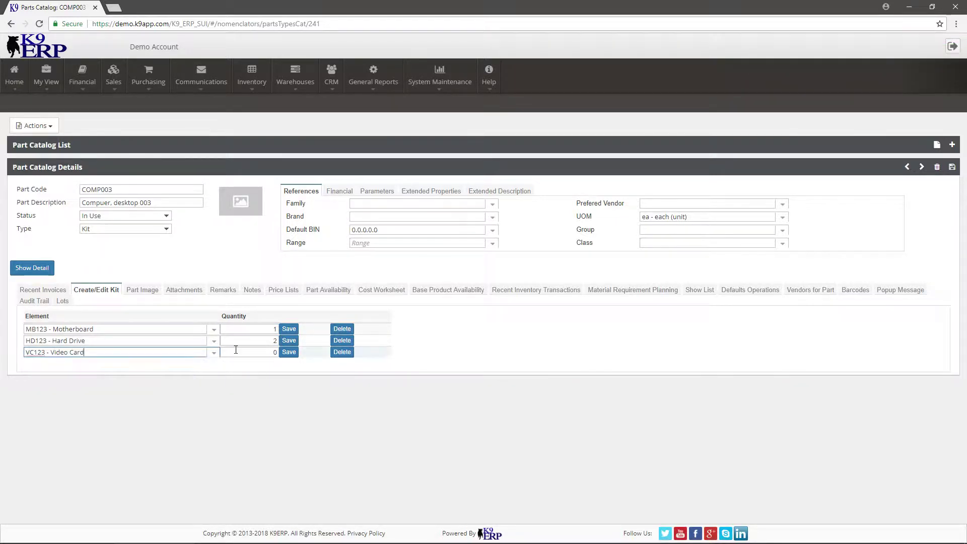
left_click(235, 350)
key("BackSpace")
type("1")
left_click(289, 353)
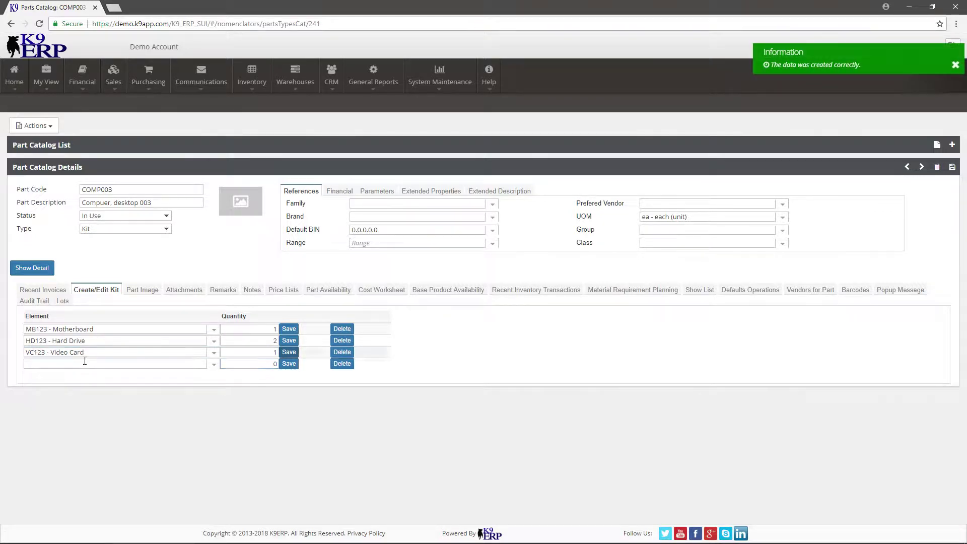
Step: Add MM123 - Memory to the kit with quantity 2 and save the line
left_click(85, 362)
type("memory")
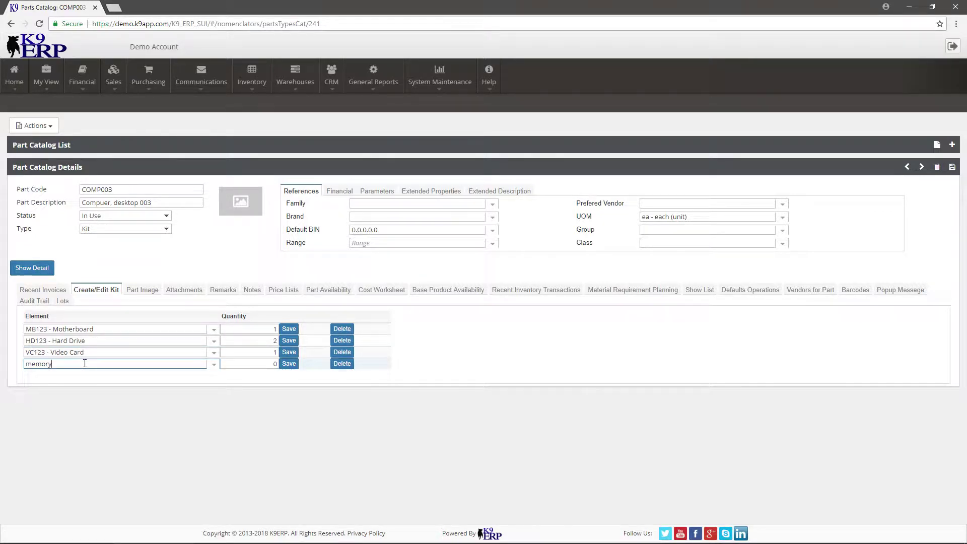
left_click(84, 376)
double_click(270, 365)
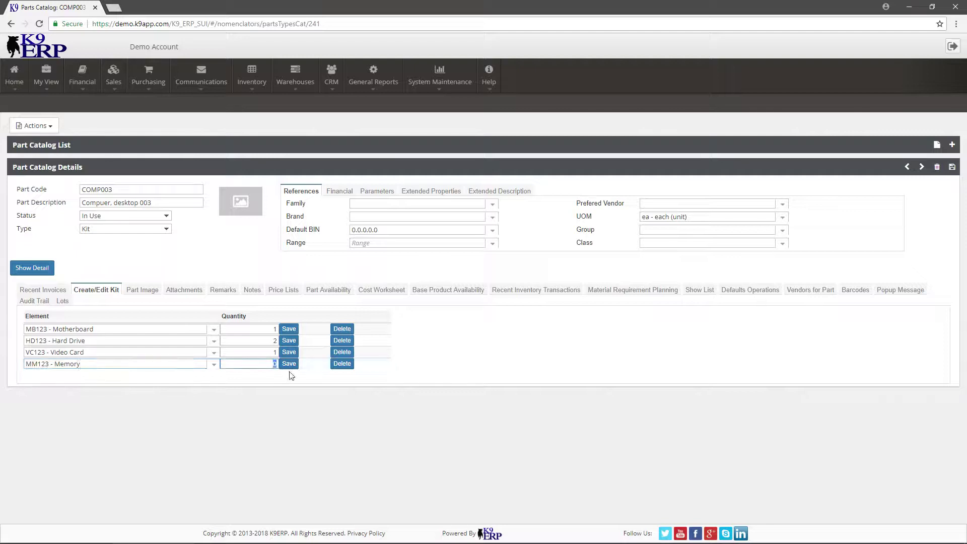
type("2")
left_click(289, 364)
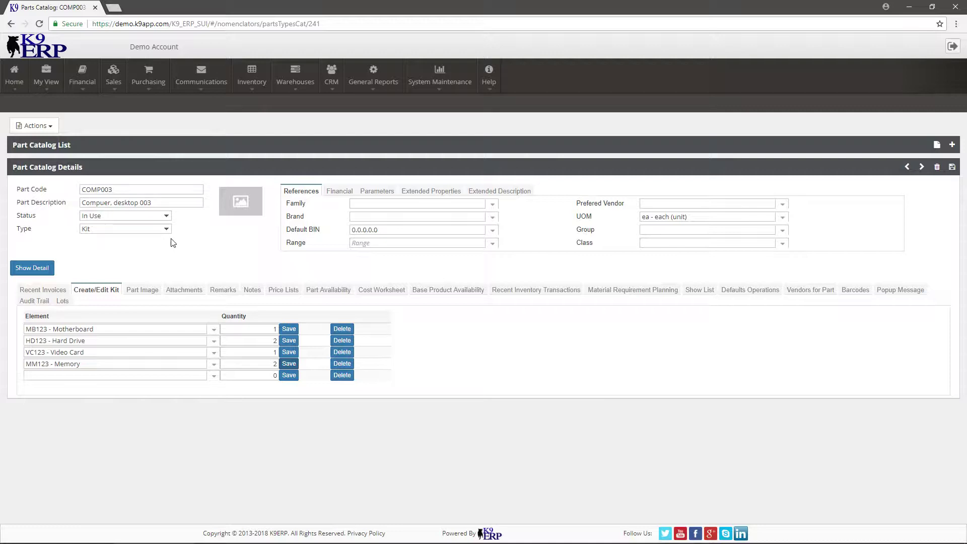
Step: Start a new sales order for the first customer in the customer list
left_click(113, 76)
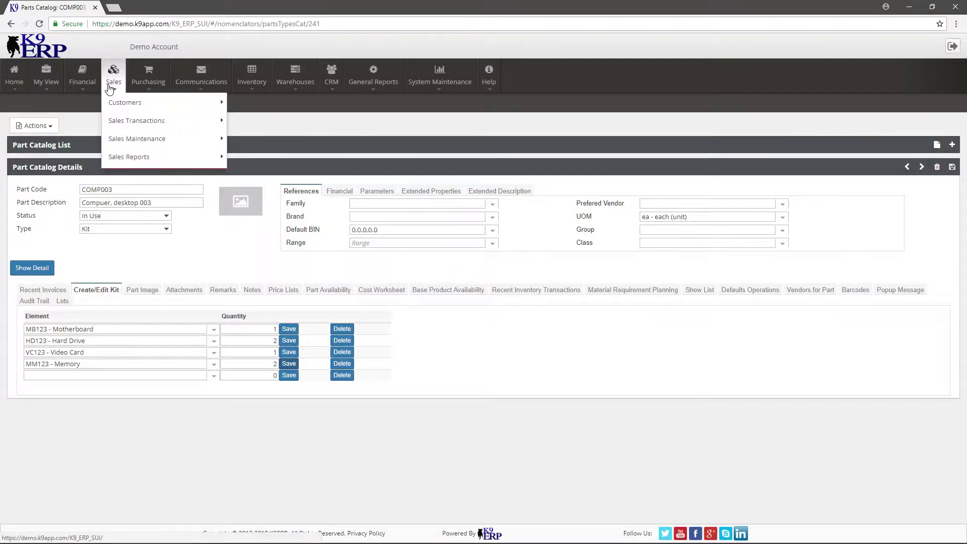
mouse_move(136, 120)
left_click(252, 137)
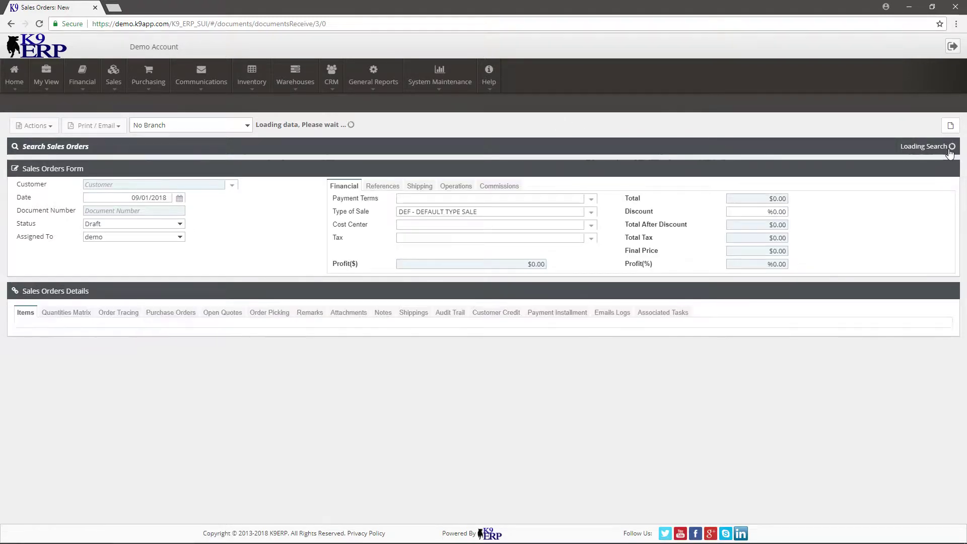
left_click(232, 185)
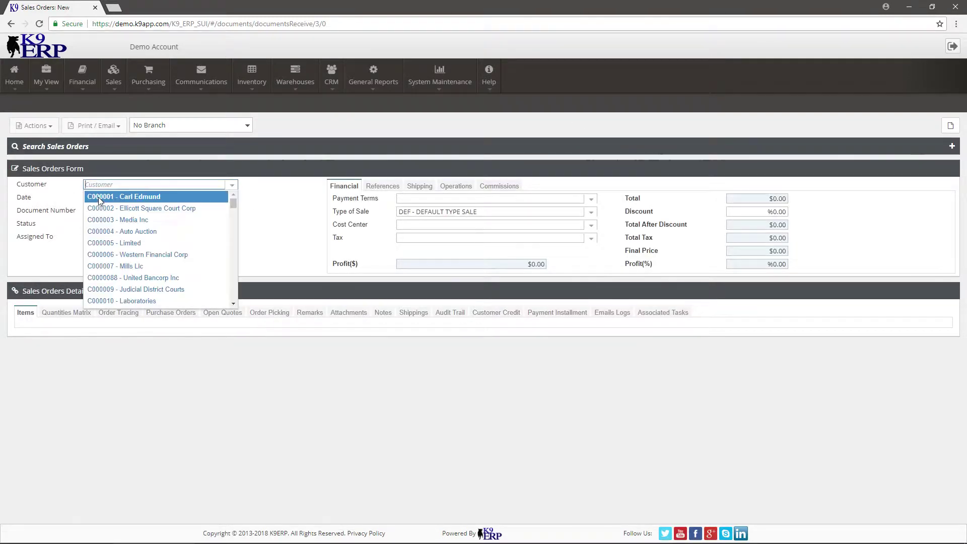
left_click(124, 196)
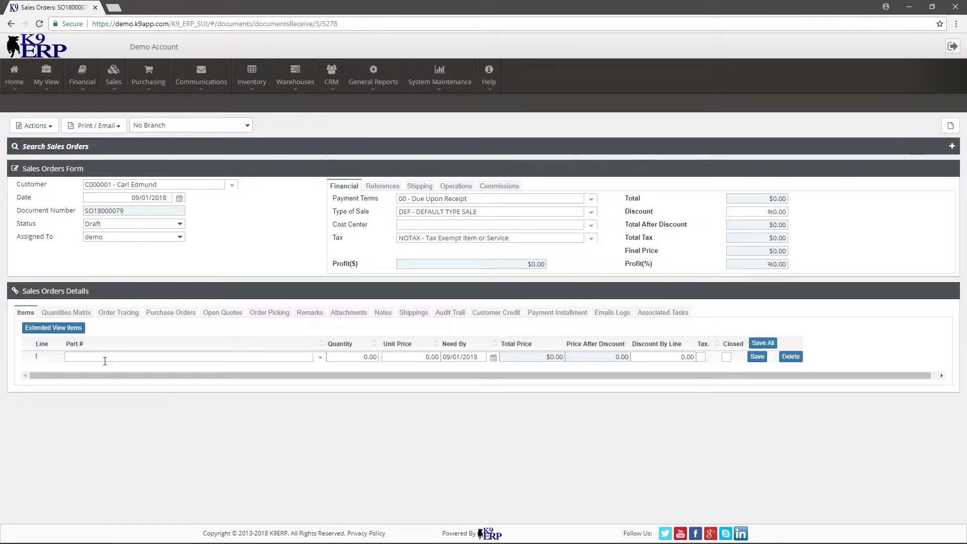
Step: Add the COMP003 kit to the sales order with quantity 1 and unit price 500, and save the line
left_click(105, 359)
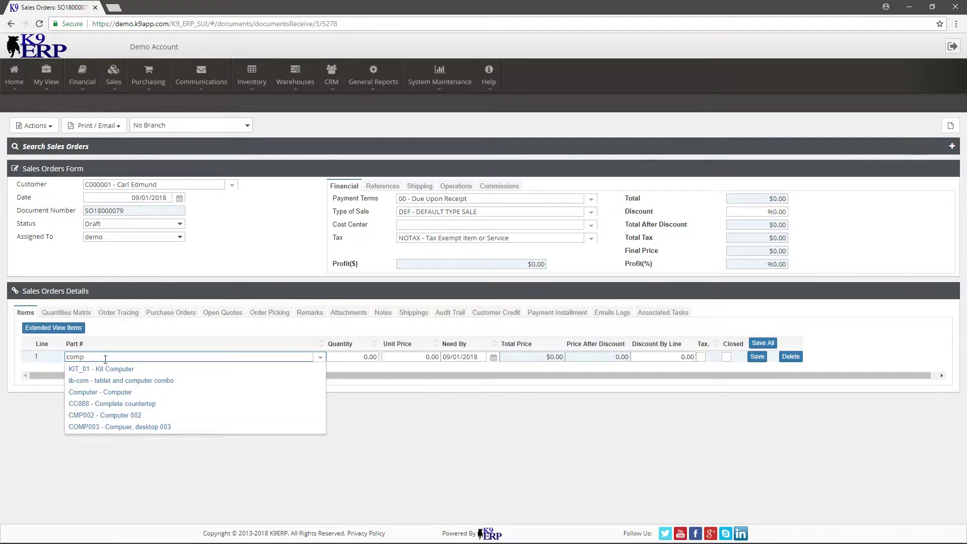
left_click(126, 426)
key("Tab")
type("1")
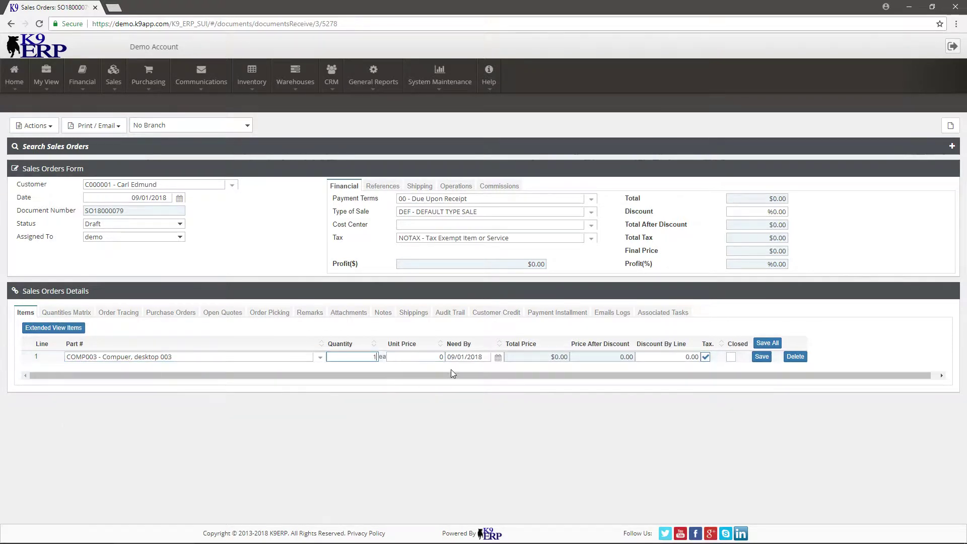
left_click(437, 359)
type("500")
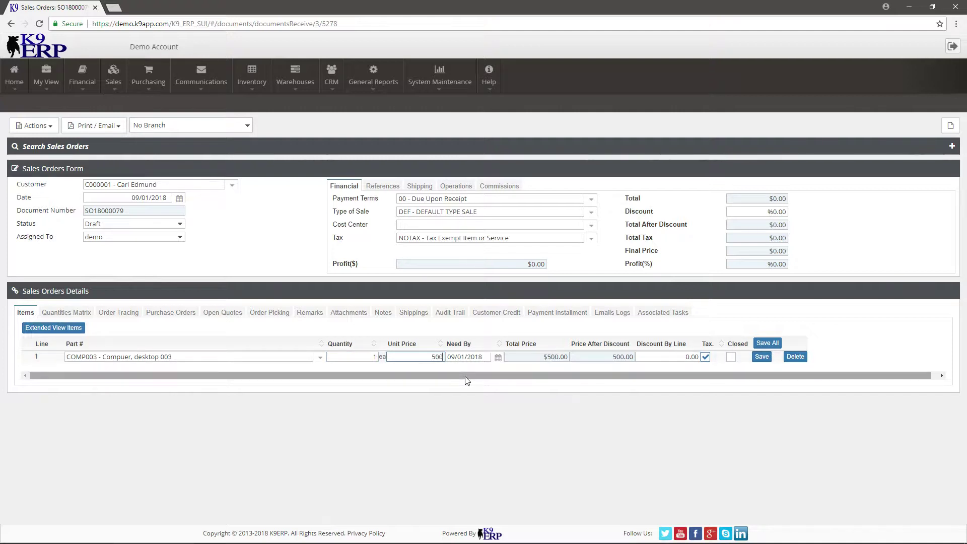
left_click(762, 357)
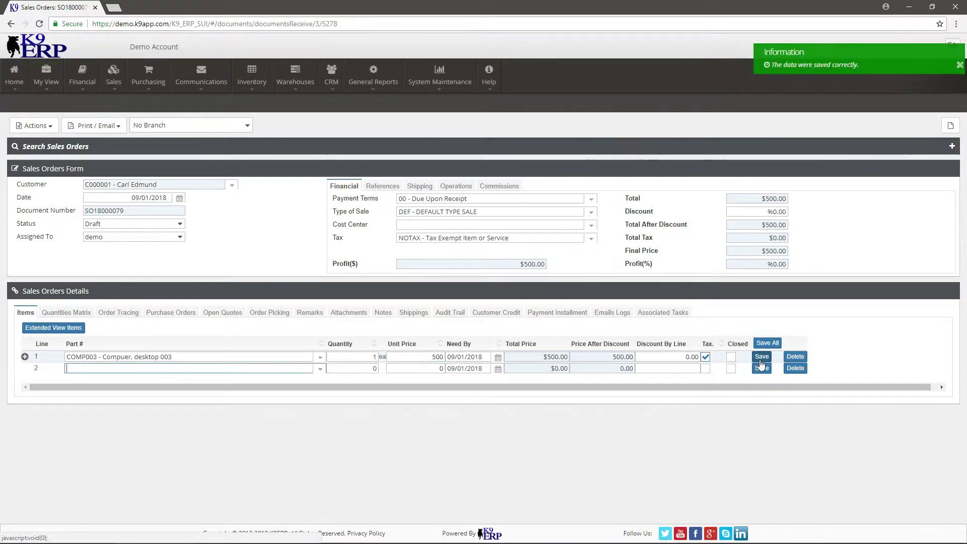
Step: In the assembly of the COMP003 order line, set the quantity of MM123 - Memory to 3 and save that component
left_click(25, 357)
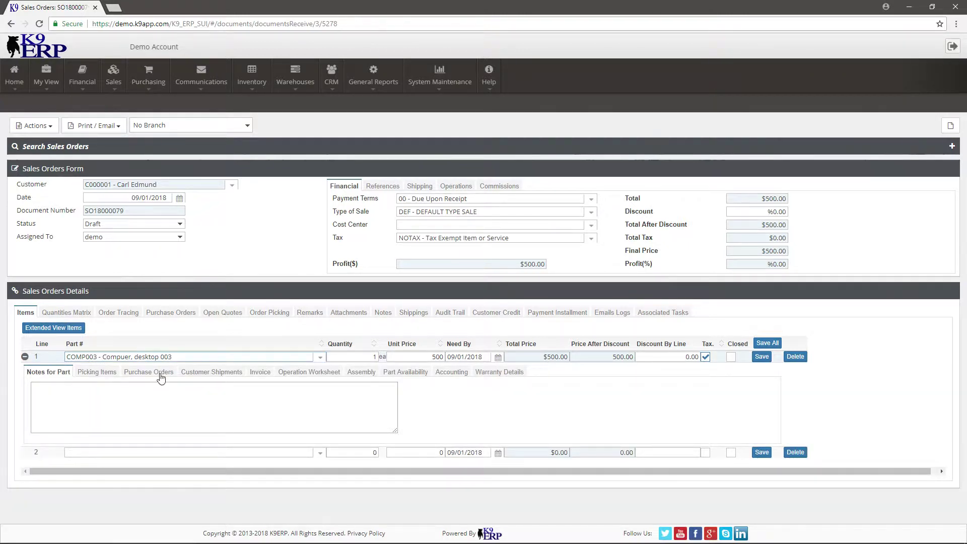
left_click(361, 375)
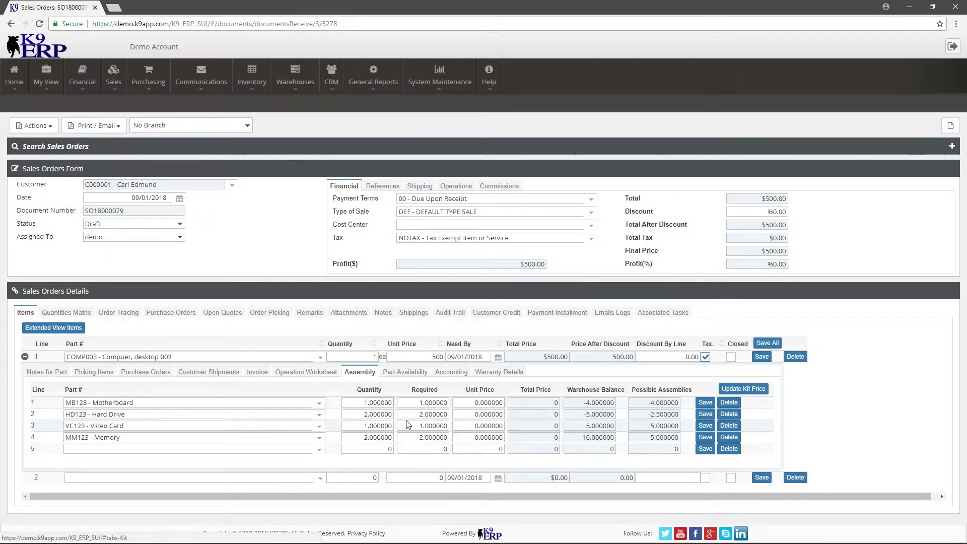
left_click(411, 438)
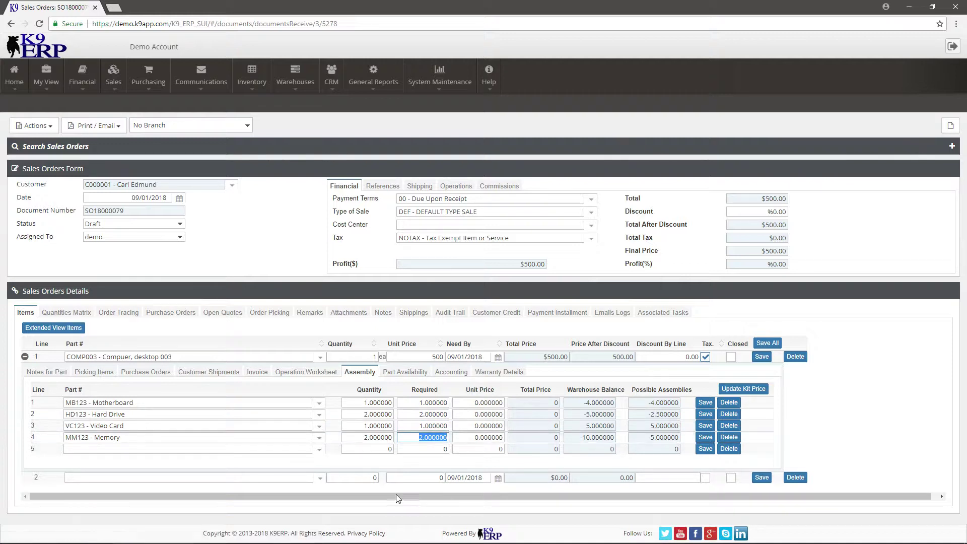
left_click(356, 437)
type("3")
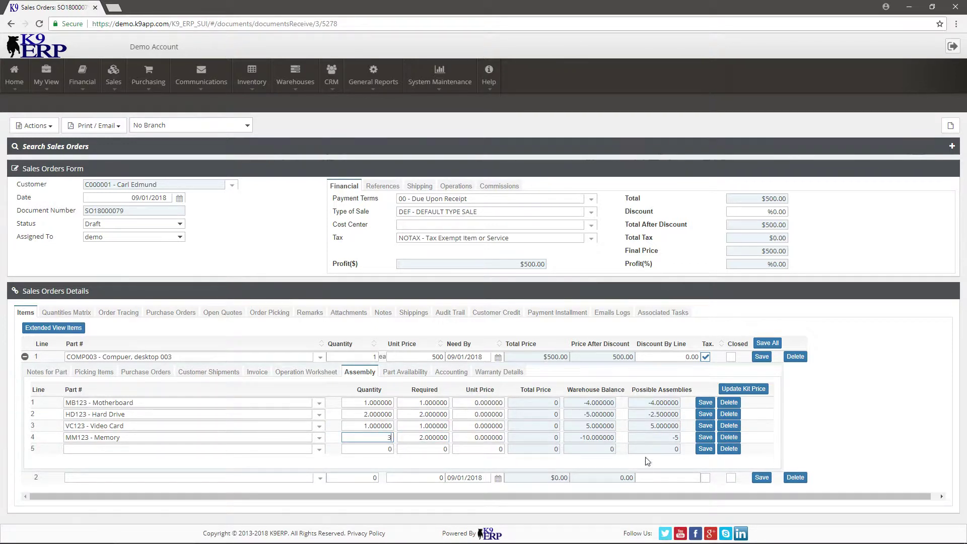
left_click(706, 438)
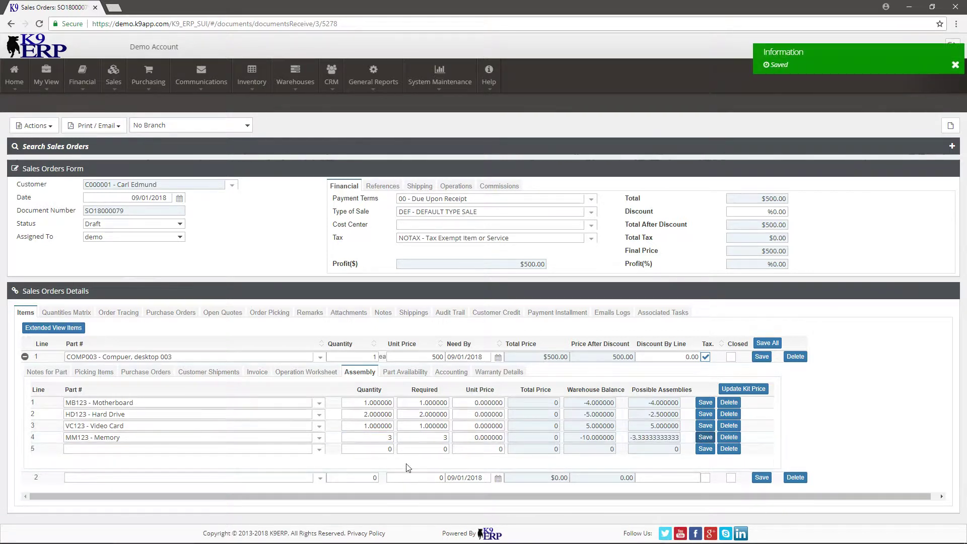
left_click(541, 437)
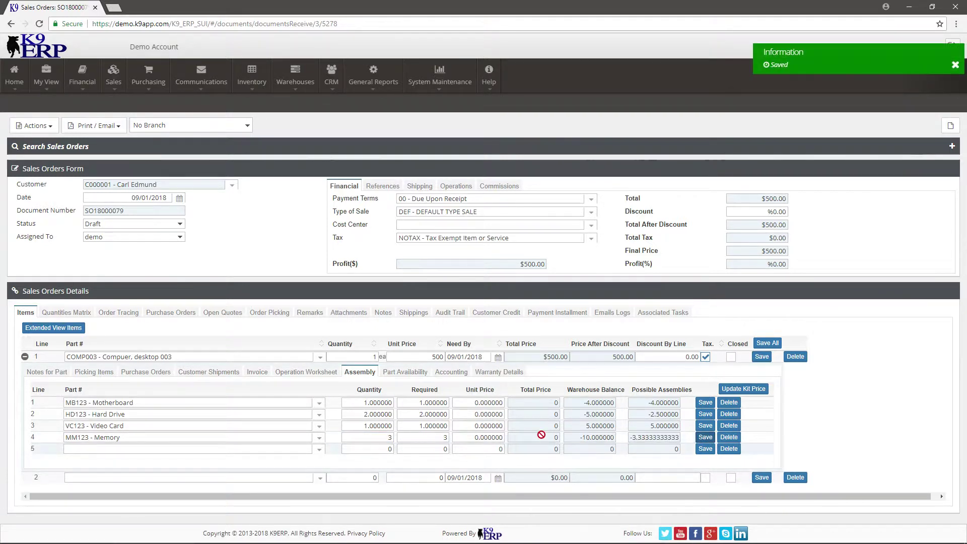
Step: Update the kit price from its components, set the COMP003 line's unit price back to 500, and save the line
left_click(744, 389)
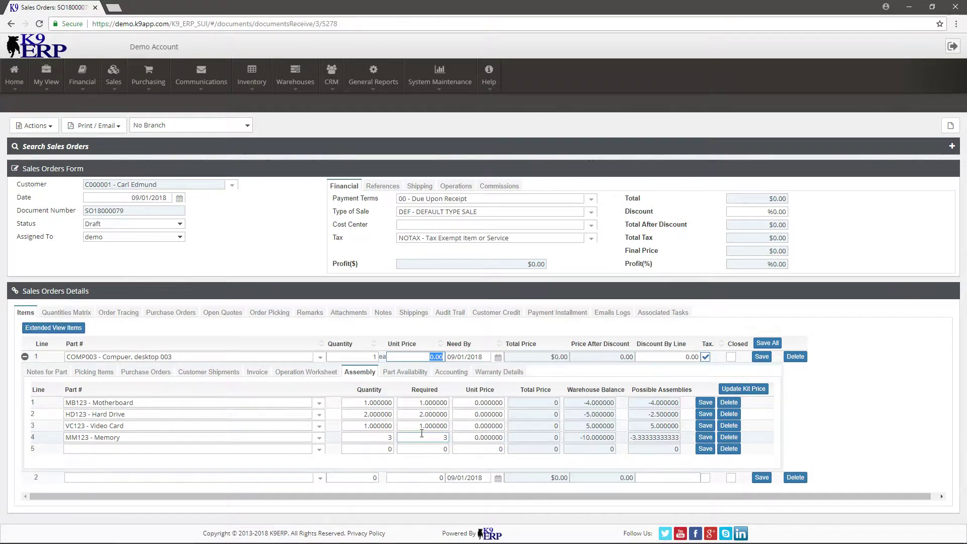
type("500")
left_click(761, 357)
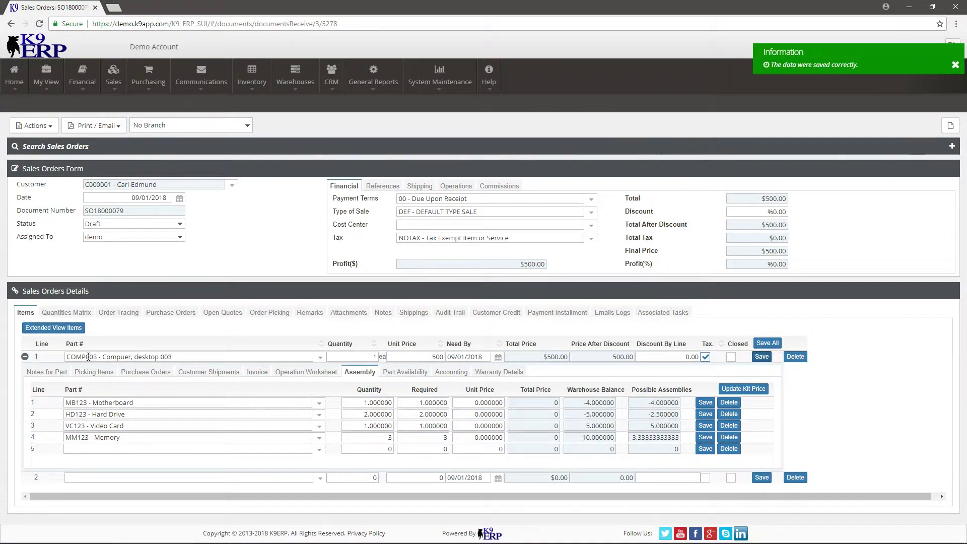
left_click(24, 358)
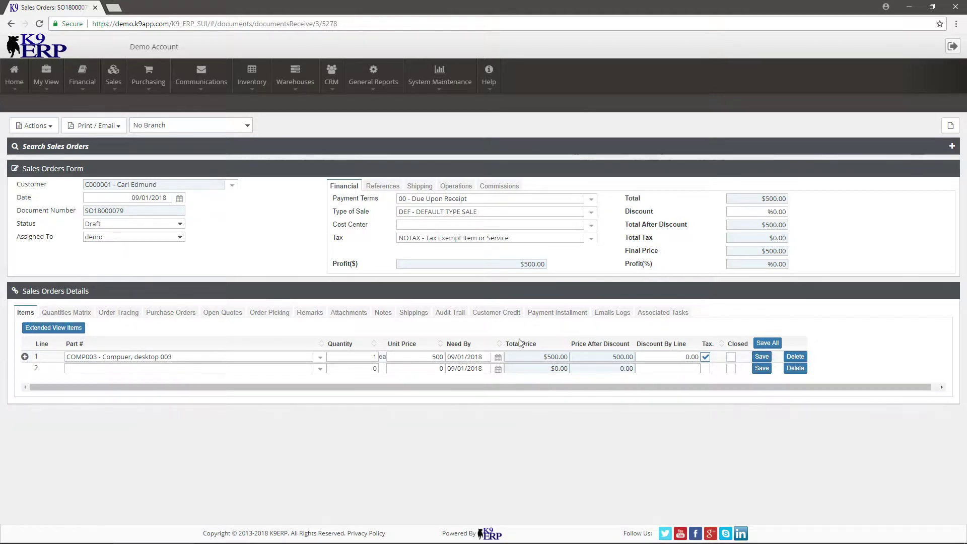
Step: Review the assembly components of the COMP003 order line
left_click(158, 369)
left_click(166, 357)
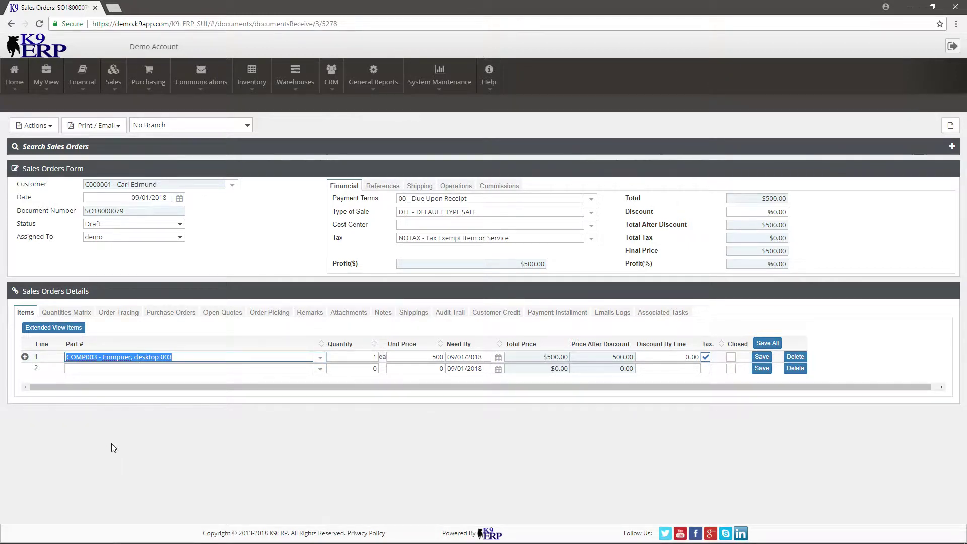
left_click(25, 357)
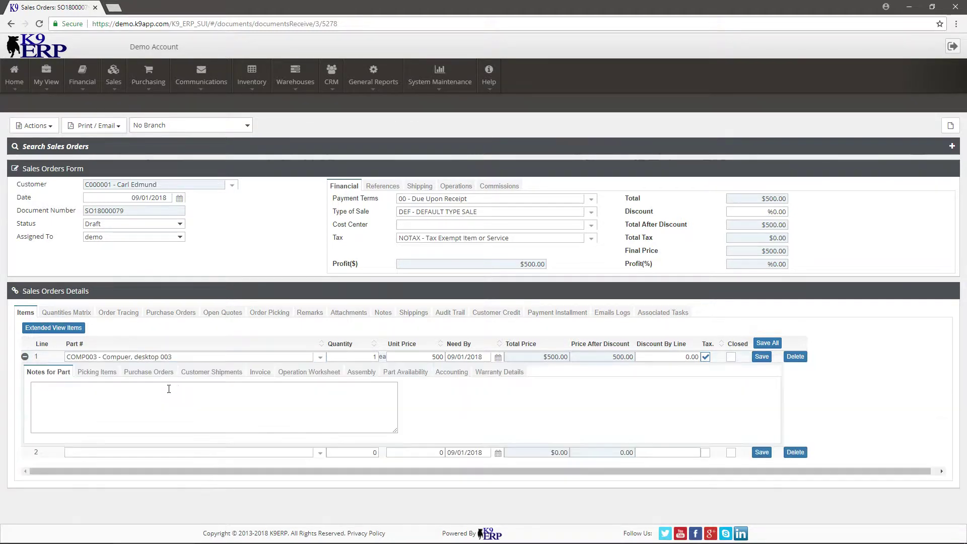
left_click(360, 373)
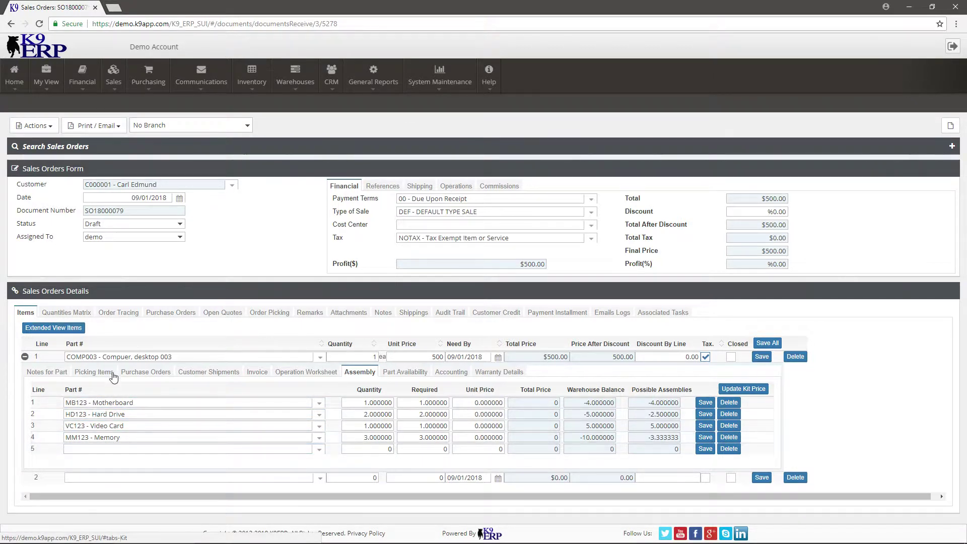
left_click(24, 357)
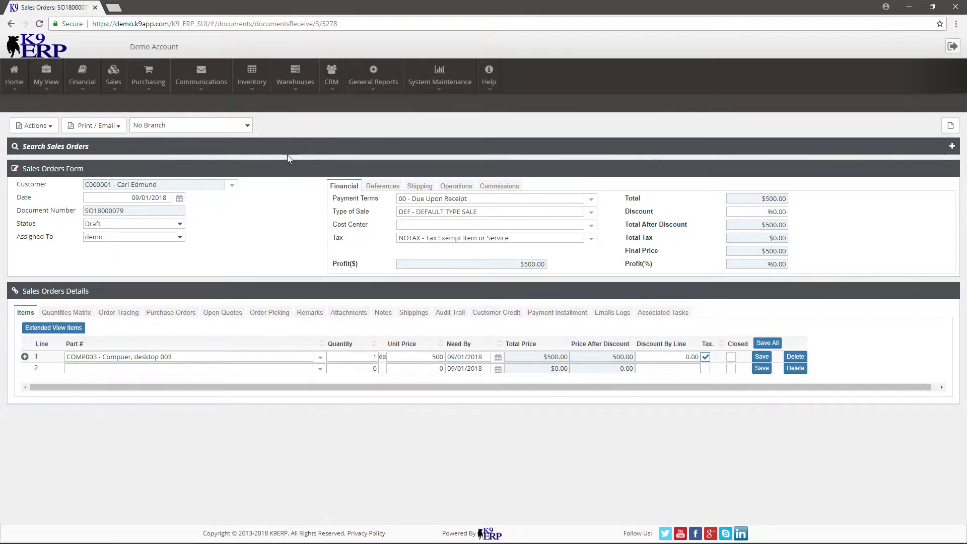
Step: Create an assembly document from the sales order
left_click(37, 128)
left_click(126, 227)
left_click(47, 126)
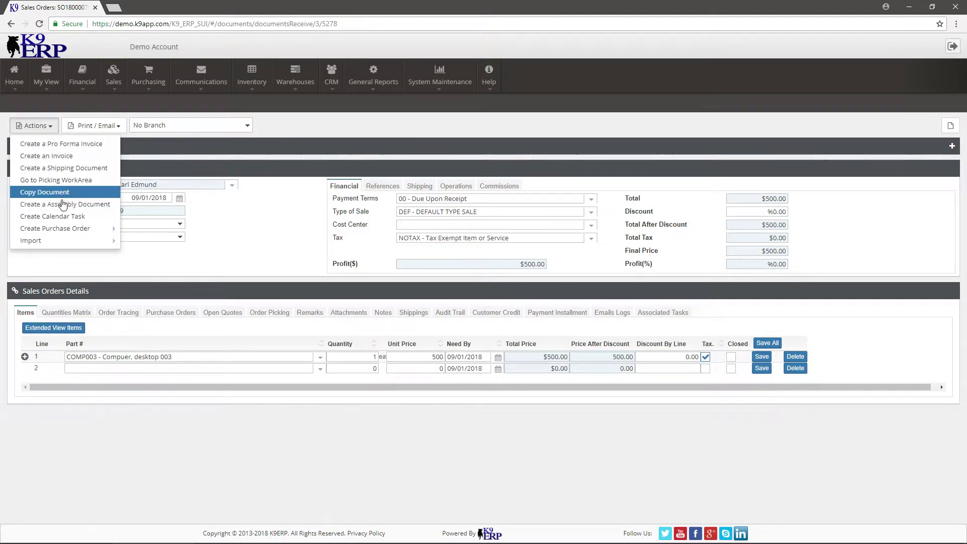
left_click(64, 204)
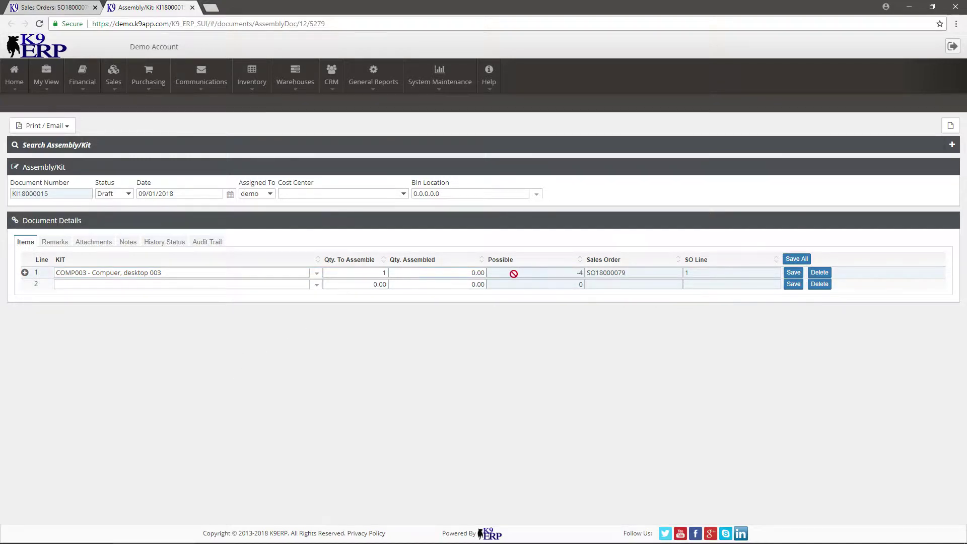
Step: Examine the possible assemblies, linked sales order, and component warehouse balances of the COMP003 kit line
left_click_drag(513, 273, 599, 277)
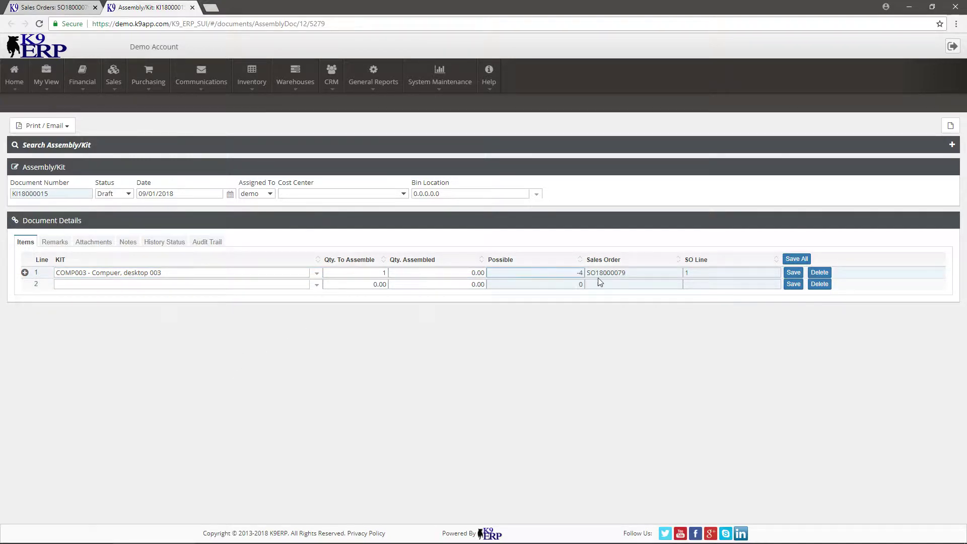
left_click(535, 375)
left_click(24, 273)
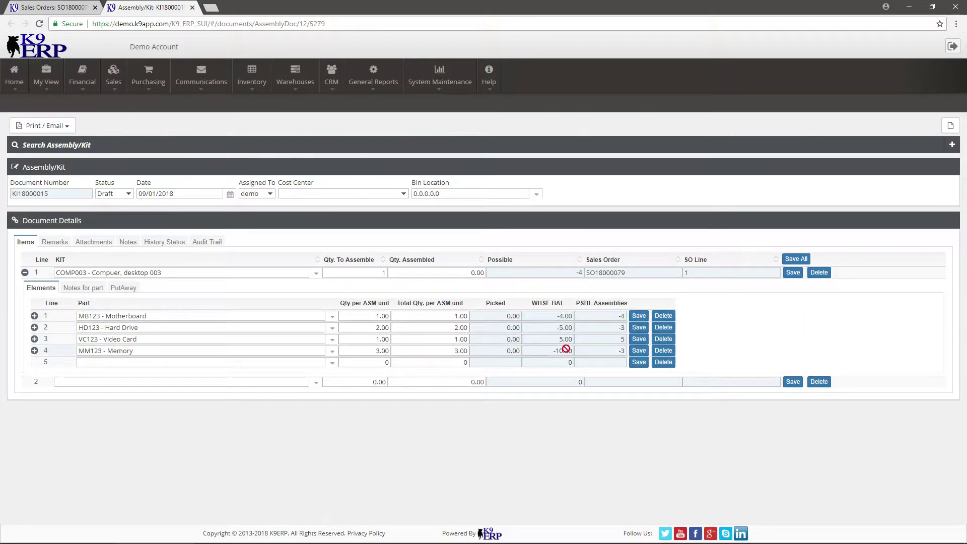
left_click_drag(558, 339, 578, 342)
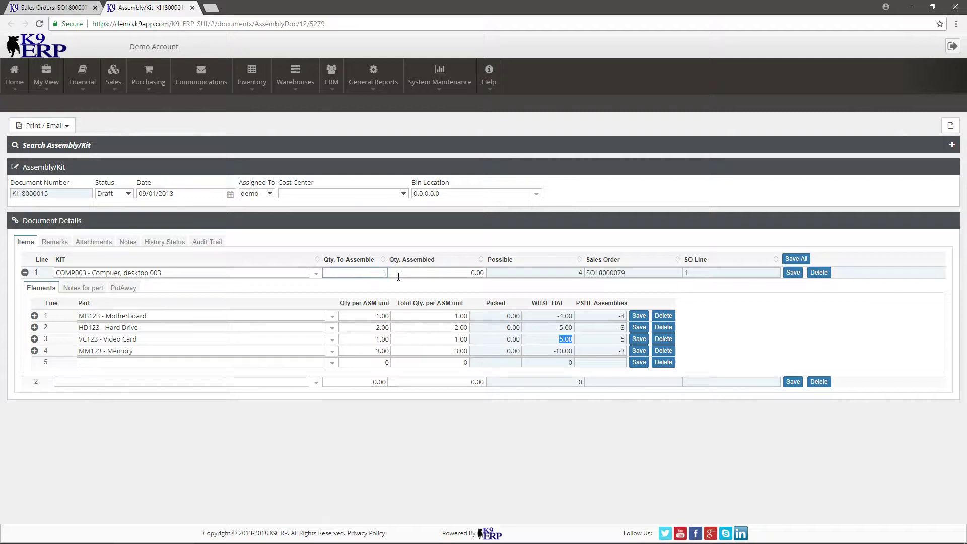
Step: Set the assembled quantity of the COMP003 kit line to 1 and save the line
left_click(433, 272)
type("1")
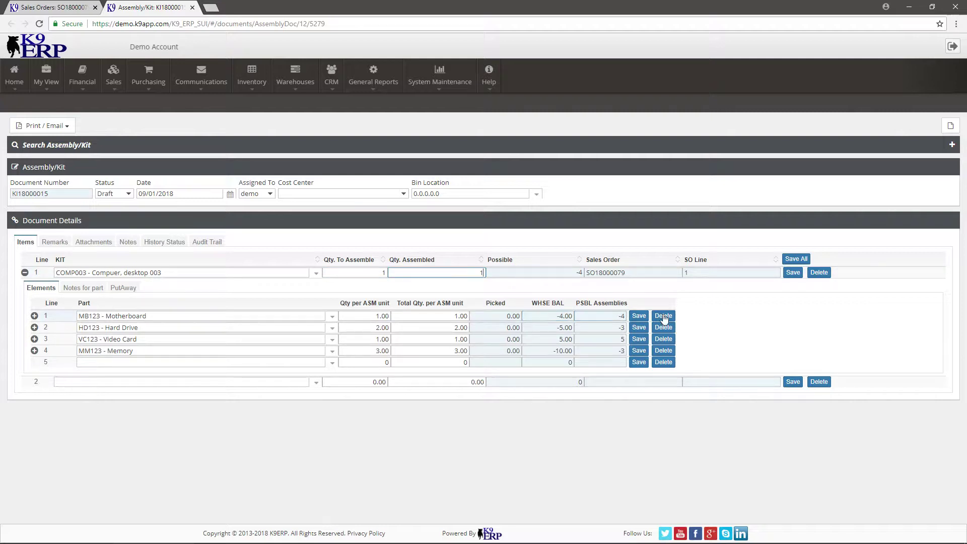
left_click(793, 273)
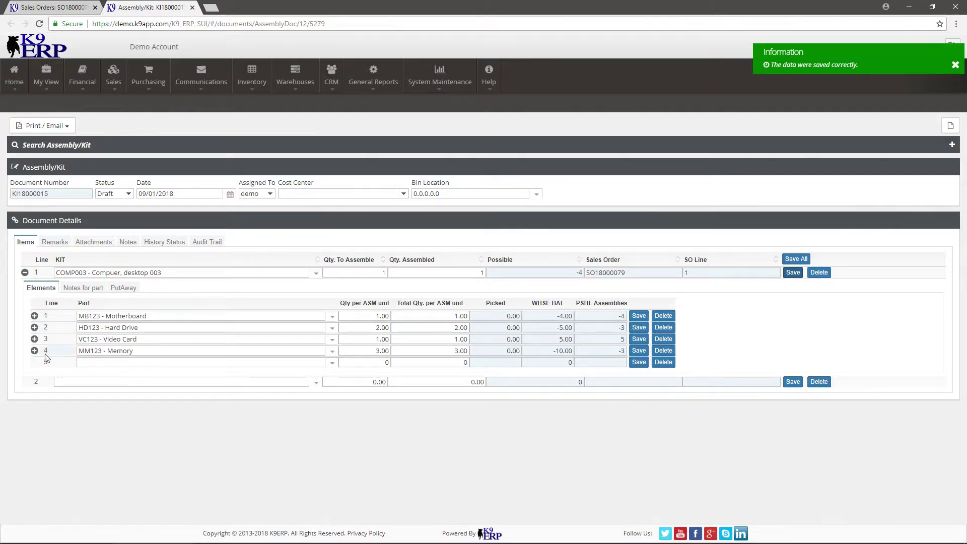
Step: Examine the lot, serial number, and bin picking fields of each kit component, and the kit's put-away details
left_click(34, 316)
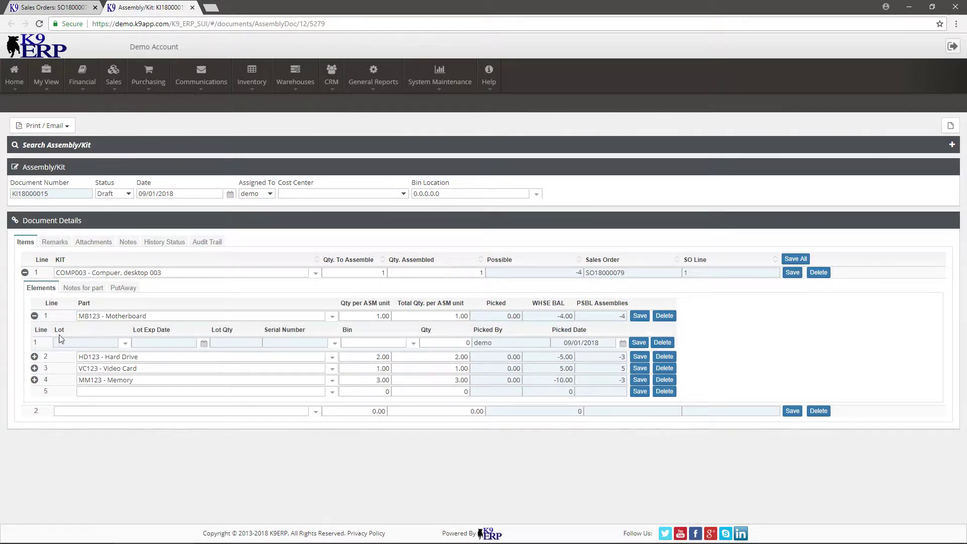
left_click_drag(55, 335, 306, 331)
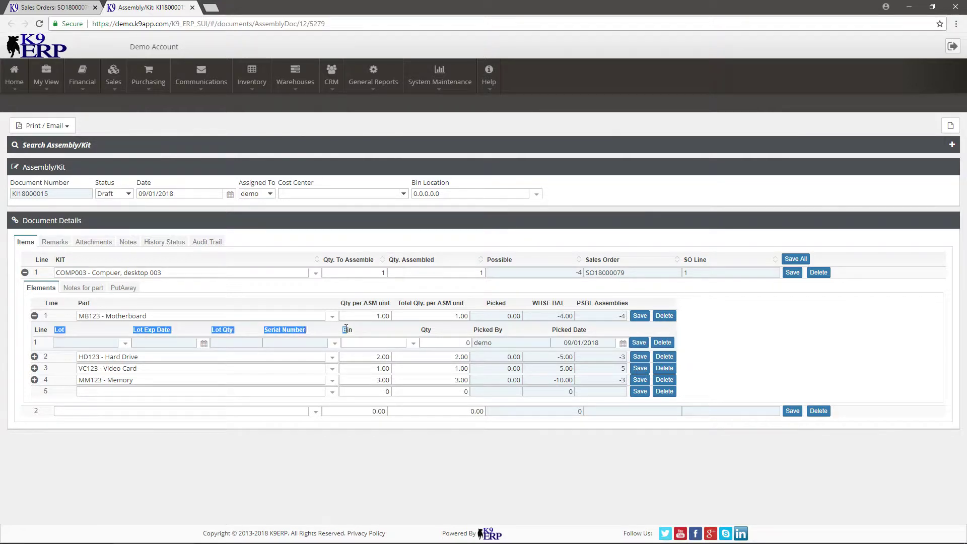
left_click(35, 323)
left_click(35, 317)
left_click(34, 327)
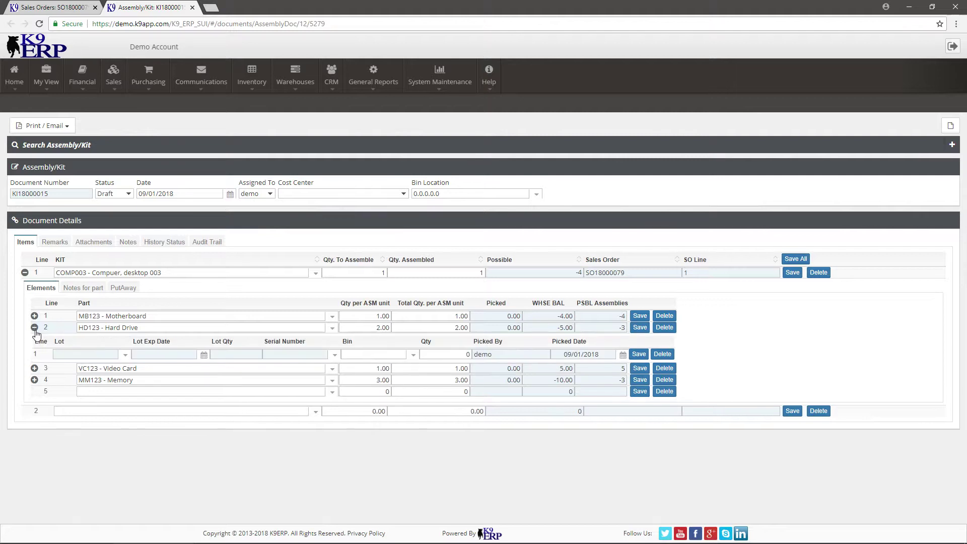
left_click(34, 327)
left_click(34, 339)
left_click(34, 339)
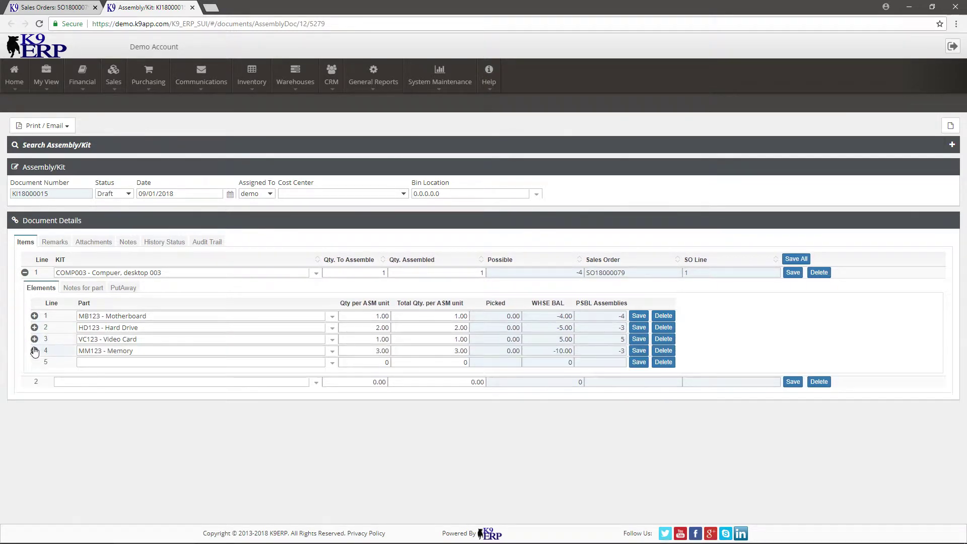
left_click(35, 352)
left_click(35, 351)
left_click(427, 378)
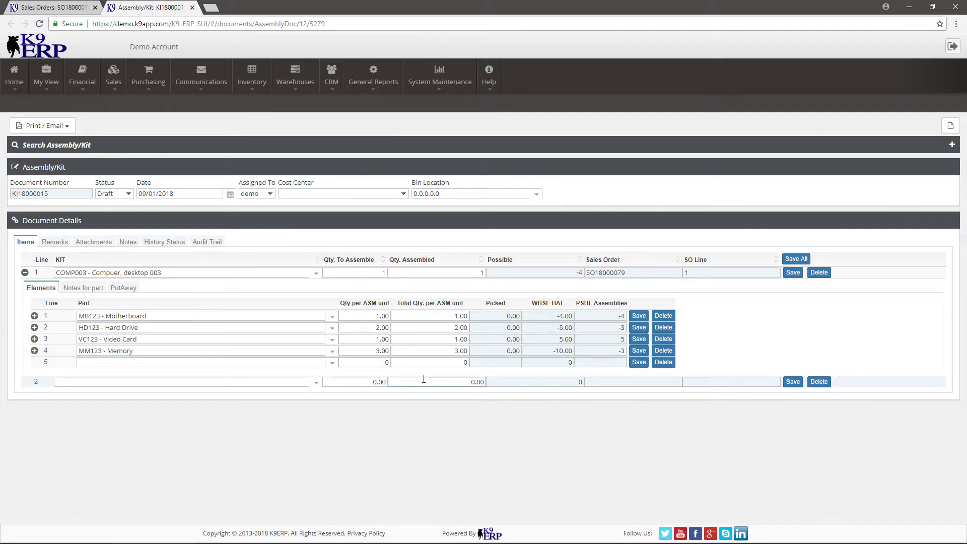
left_click(228, 394)
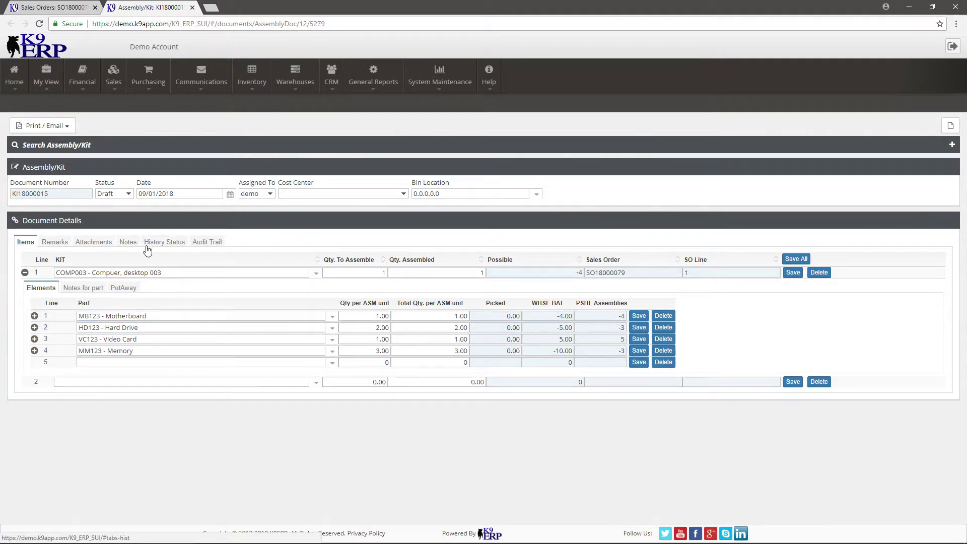
left_click(123, 288)
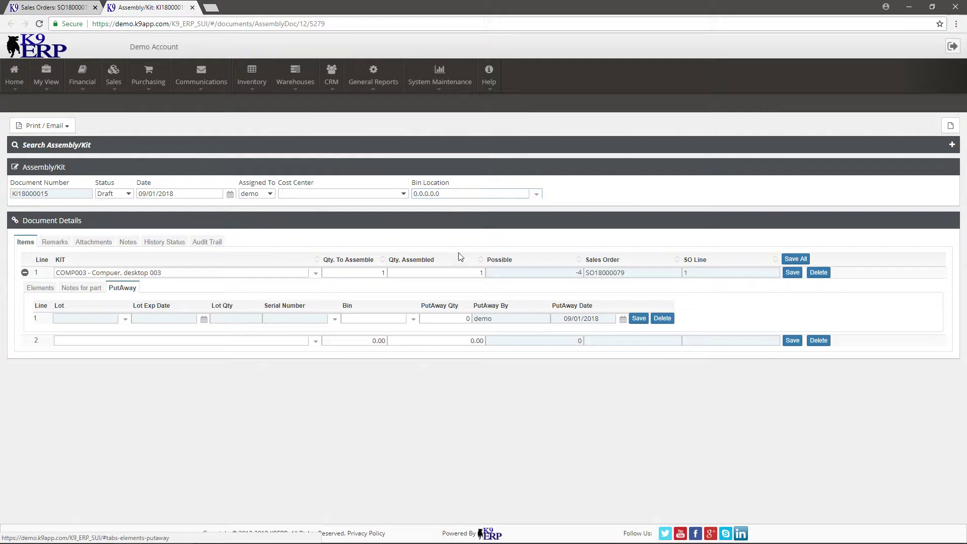
Step: Set the assembly document's status to Completed
left_click(24, 272)
left_click(119, 197)
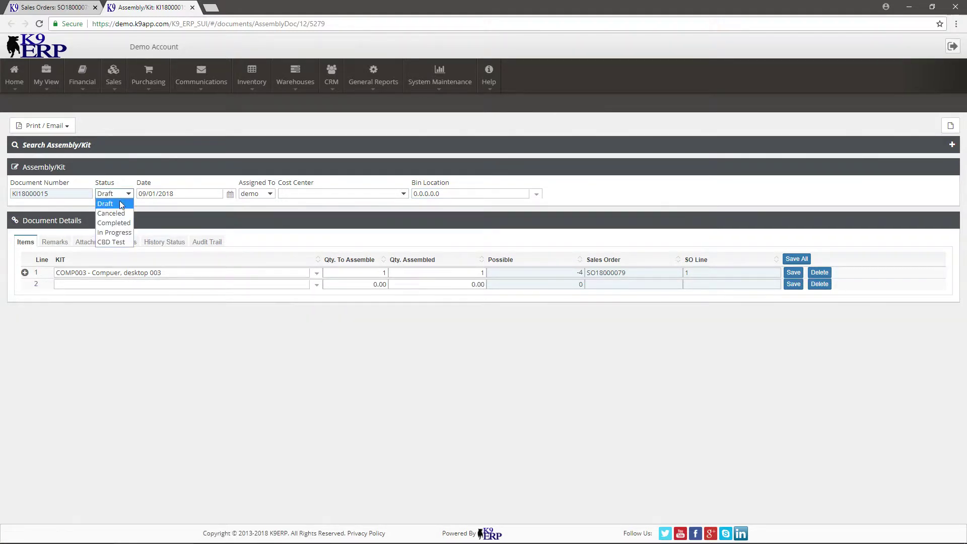
left_click(122, 223)
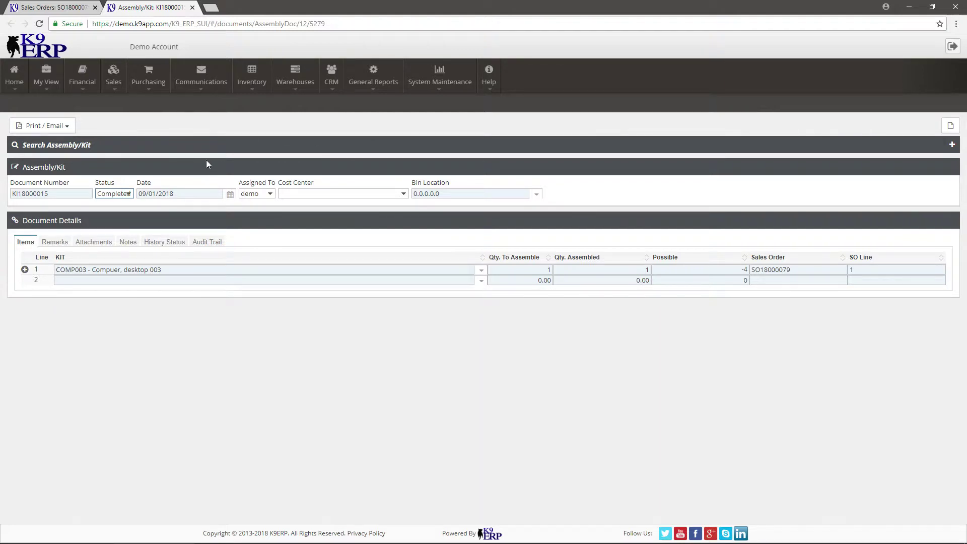
Step: Open the COMP003 kit in the part catalog from the assembly line and check its part availability and projected inventory
right_click(144, 269)
left_click(169, 281)
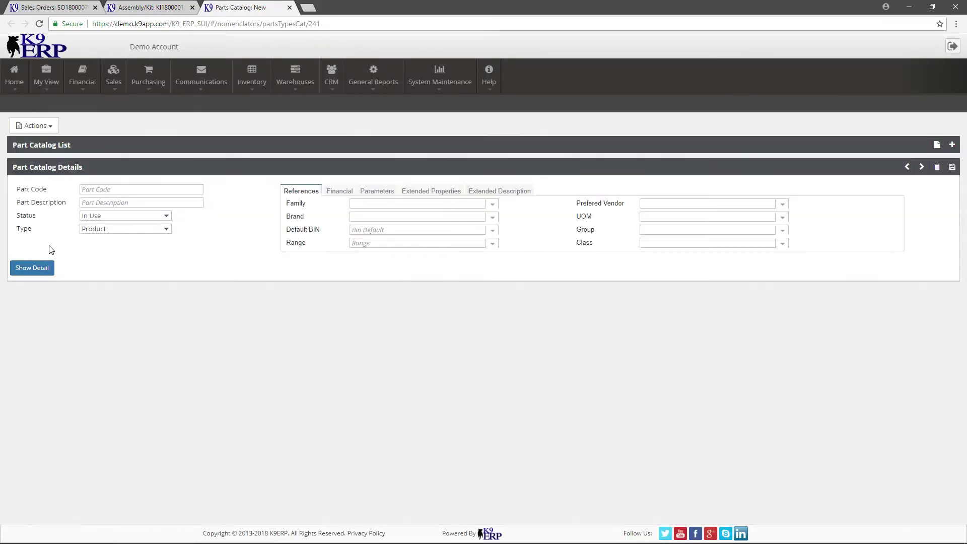
left_click(32, 268)
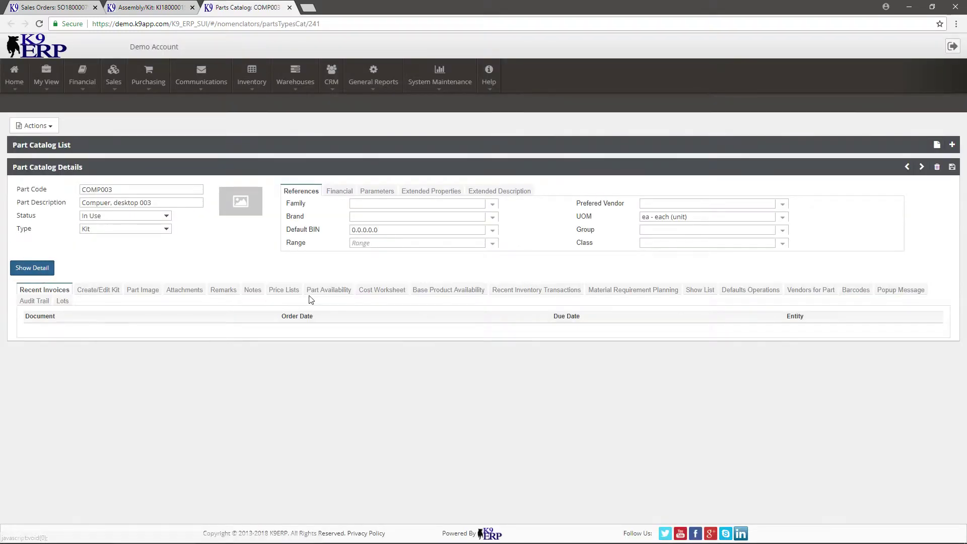
left_click(318, 290)
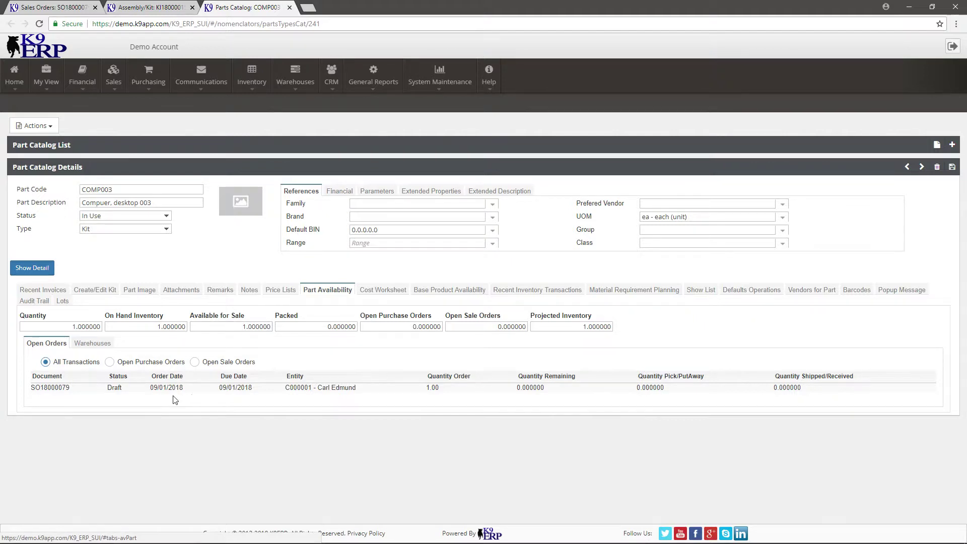
double_click(544, 332)
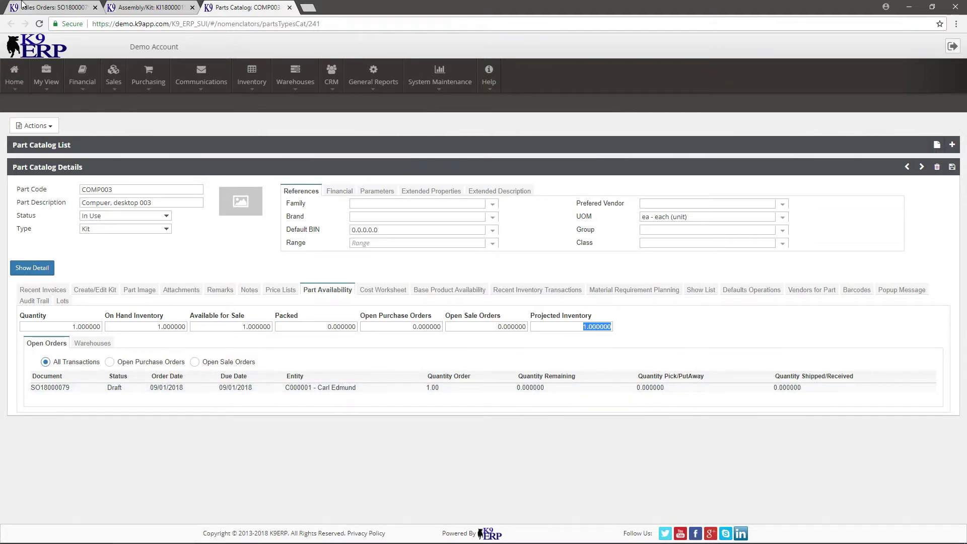
Step: Return to the sales order and set its status to Allow Shipment
key("ctrl+1")
left_click(111, 224)
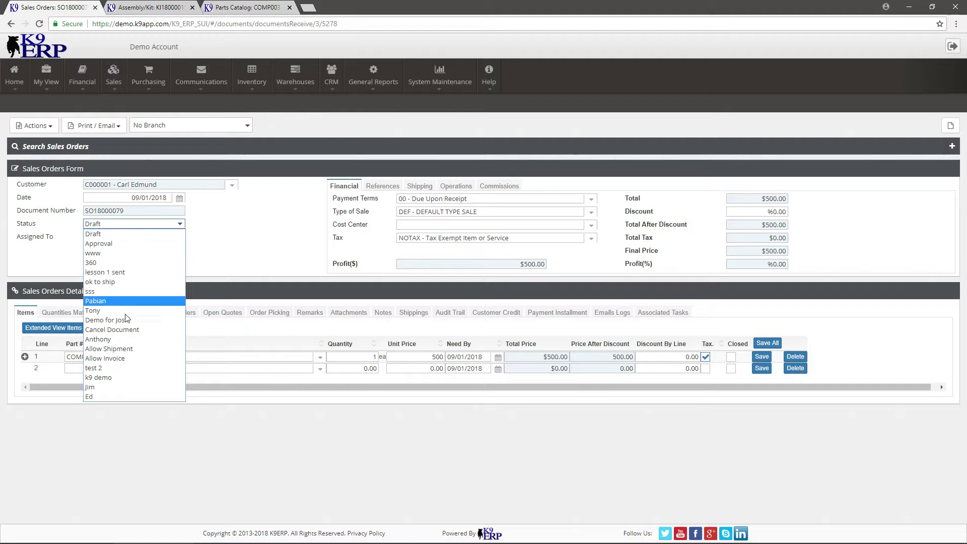
left_click(109, 349)
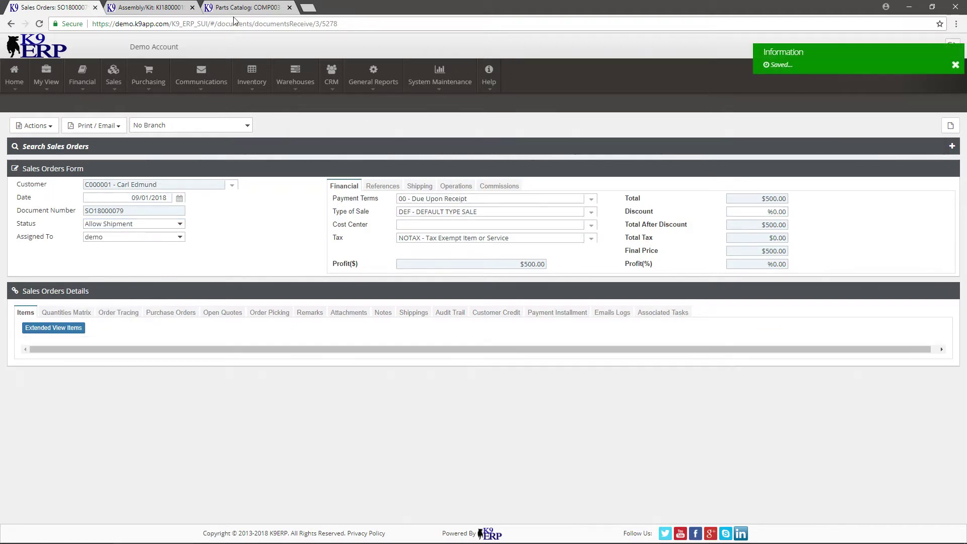
Step: Close the extra catalog and assembly pages, open COMP003 in the part catalog from the sales order line, and check its part availability
left_click(289, 7)
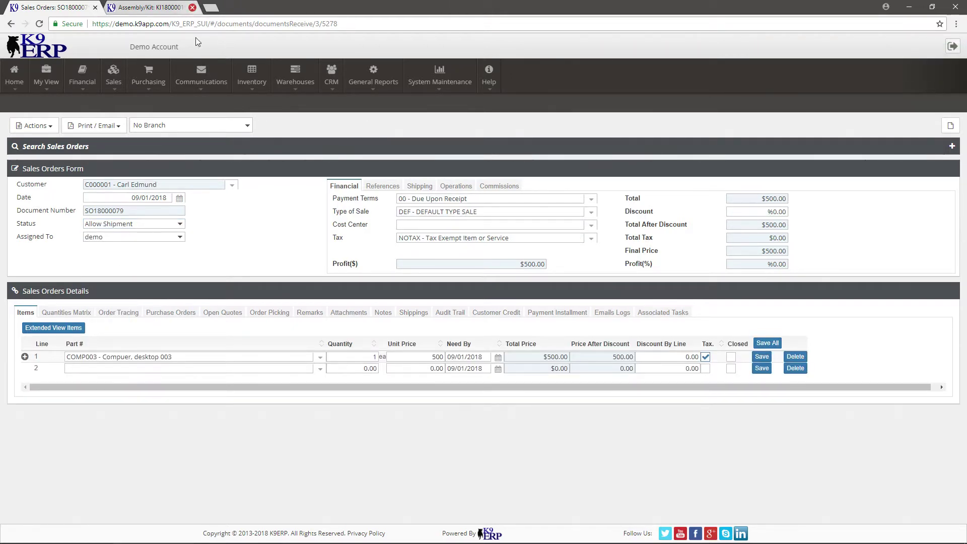
left_click(192, 7)
right_click(138, 361)
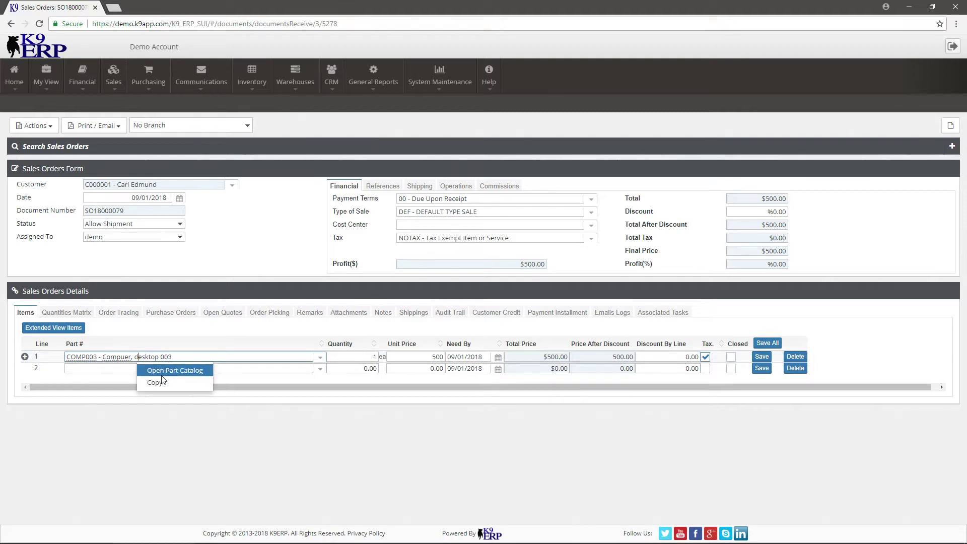
left_click(173, 370)
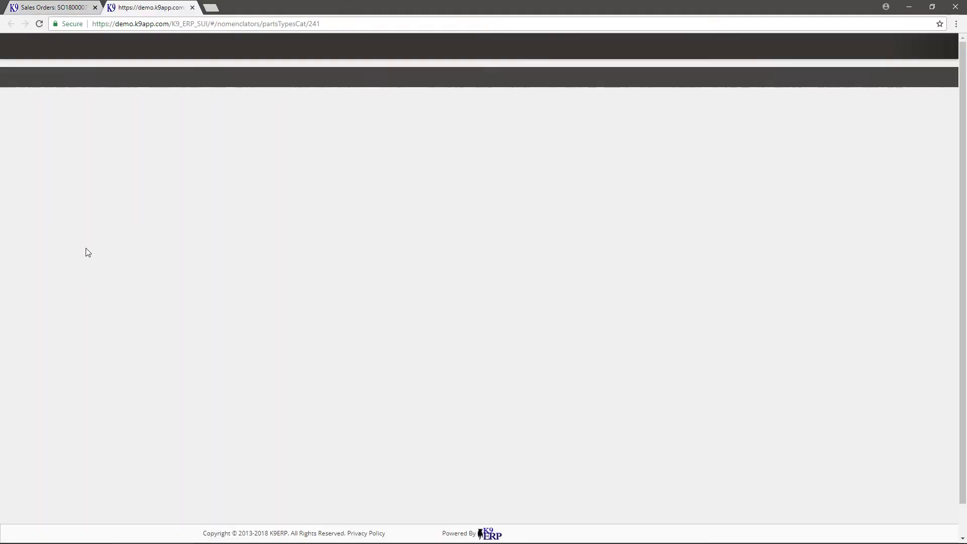
left_click(40, 268)
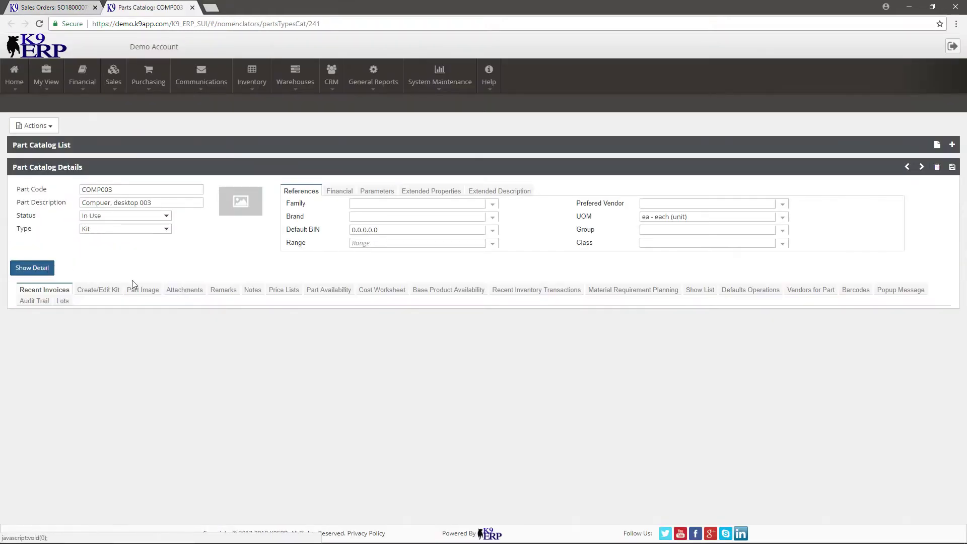
left_click(327, 291)
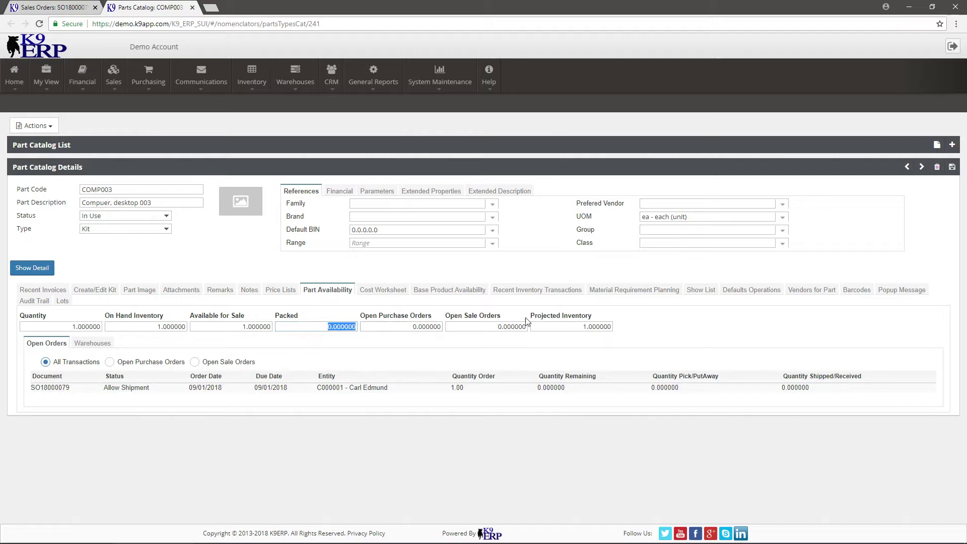
left_click(501, 331)
Step: Start a new warehouse assembly document that is not tied to a sales order, dated 09/01/2018
mouse_move(308, 81)
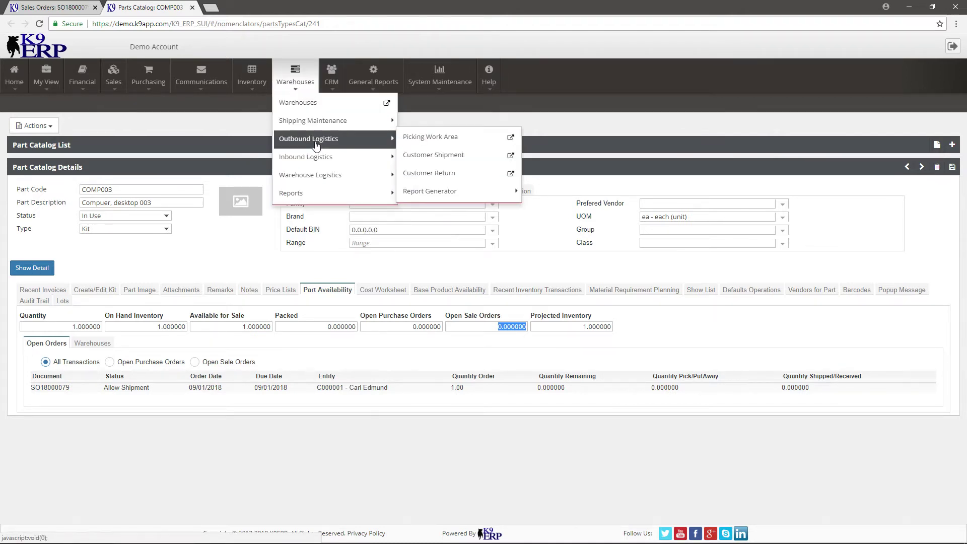
mouse_move(326, 180)
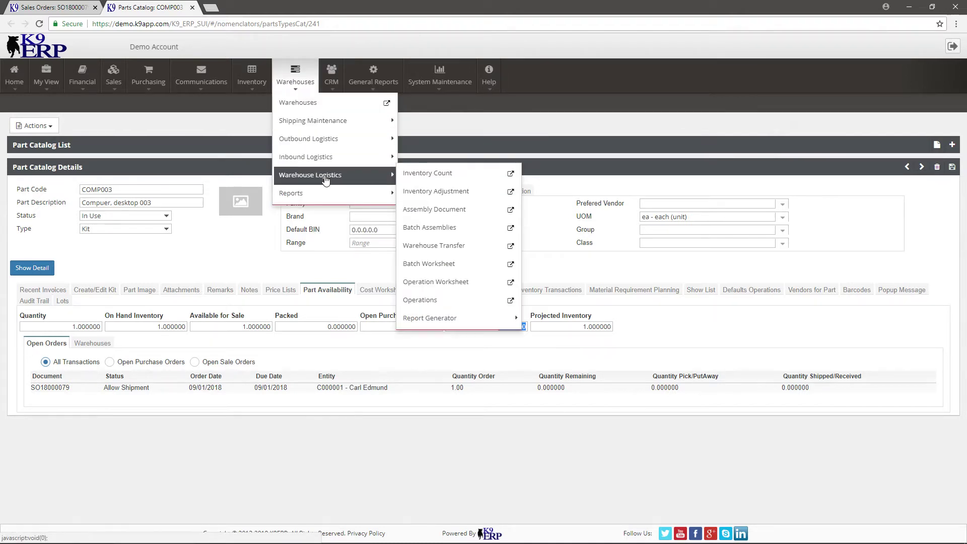
left_click(456, 214)
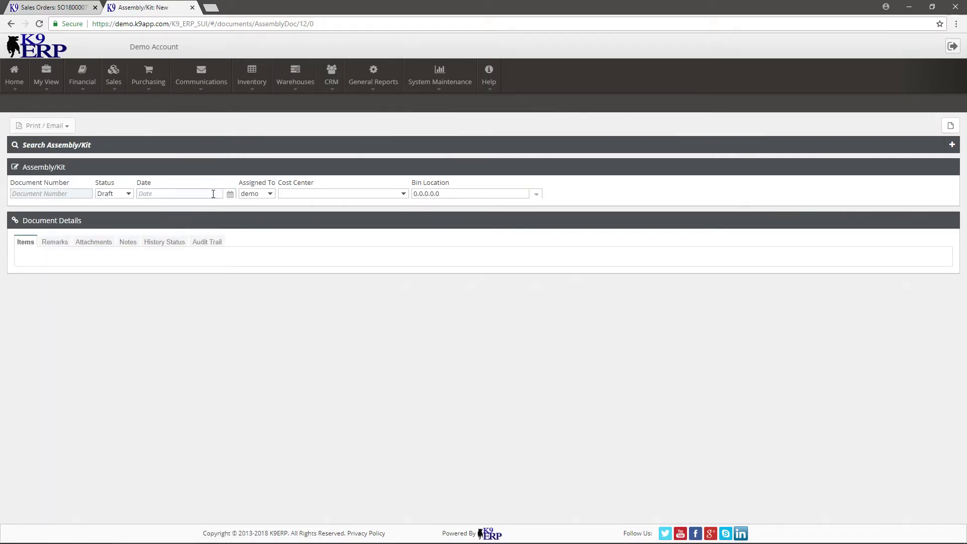
left_click(230, 195)
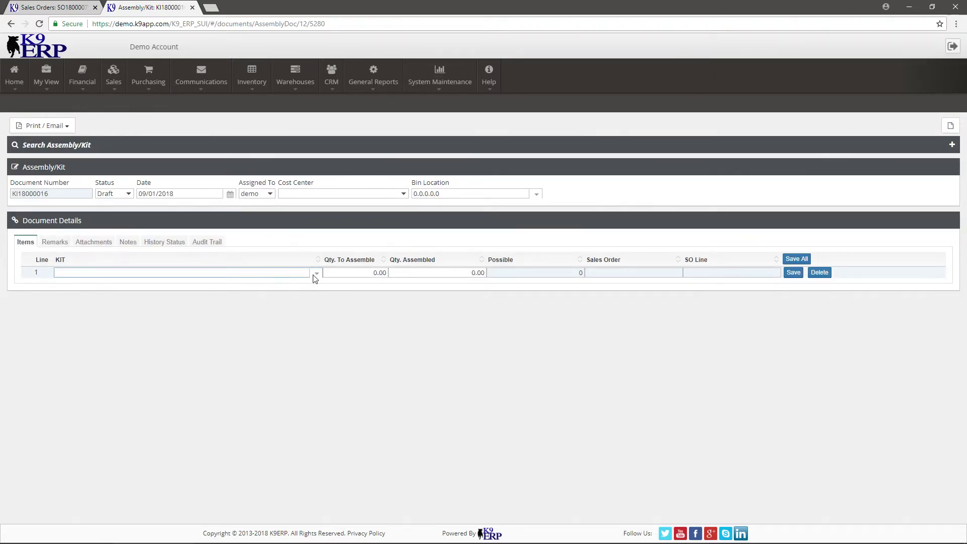
Step: Add the COMP003 desktop computer kit to line 1 with a quantity to assemble of 2 and save the line
left_click(316, 274)
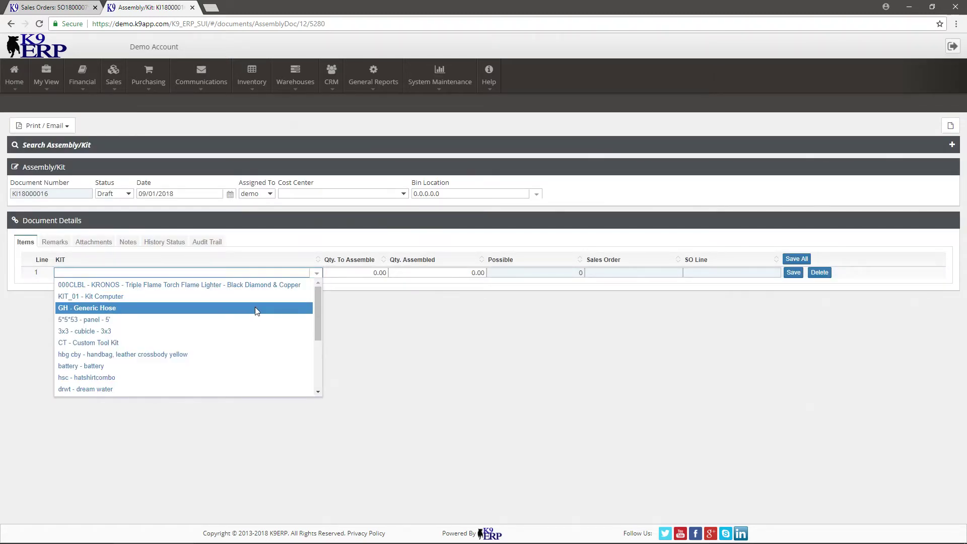
type("com")
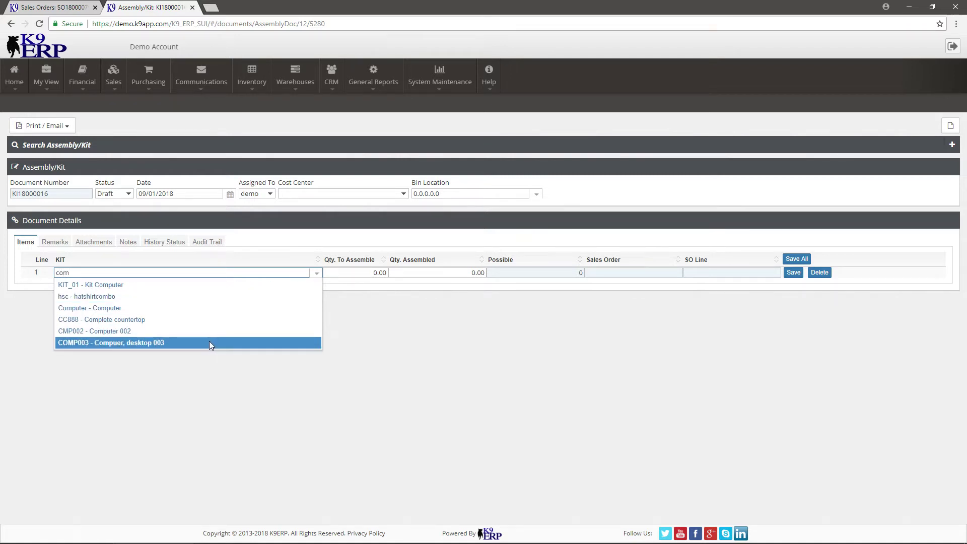
left_click(153, 343)
left_click(378, 273)
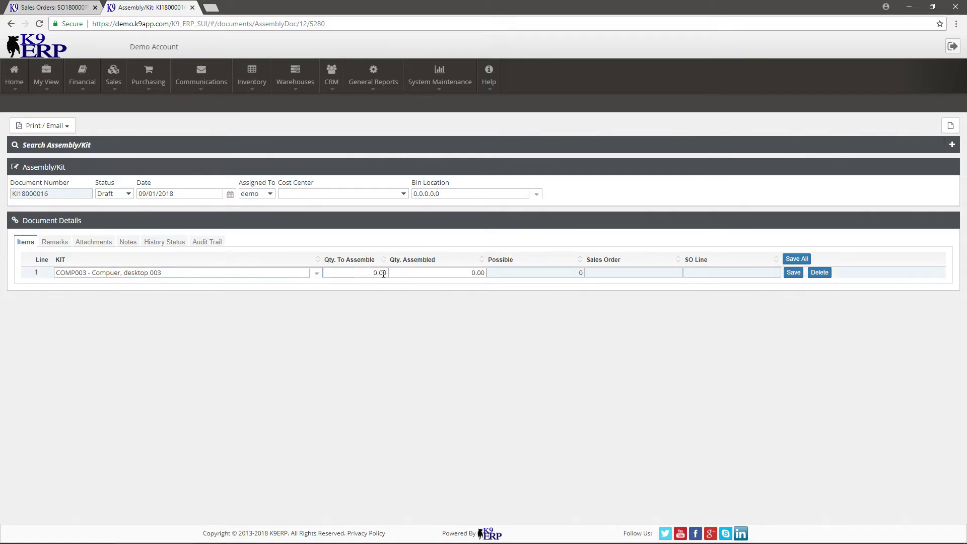
type("2")
left_click(793, 273)
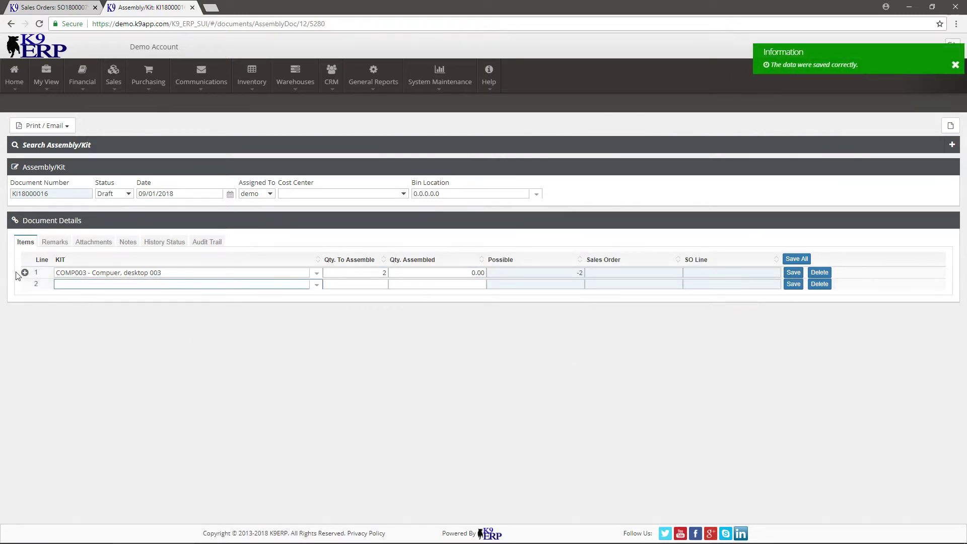
Step: Expand the COMP003 components, save a quantity assembled of 2 on the kit line, and set the document's status to Completed
left_click(24, 272)
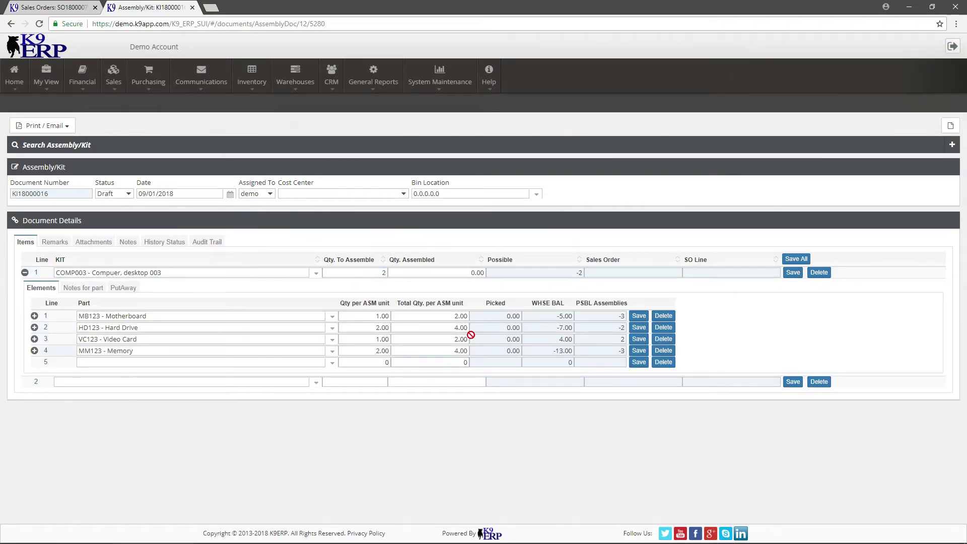
left_click(368, 316)
left_click(456, 317)
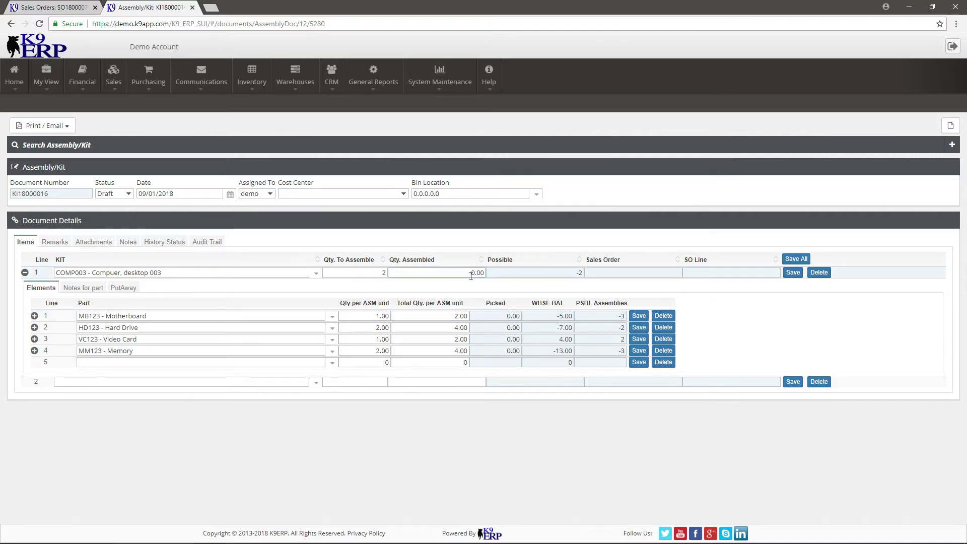
left_click_drag(471, 276, 495, 274)
type("2")
left_click(787, 274)
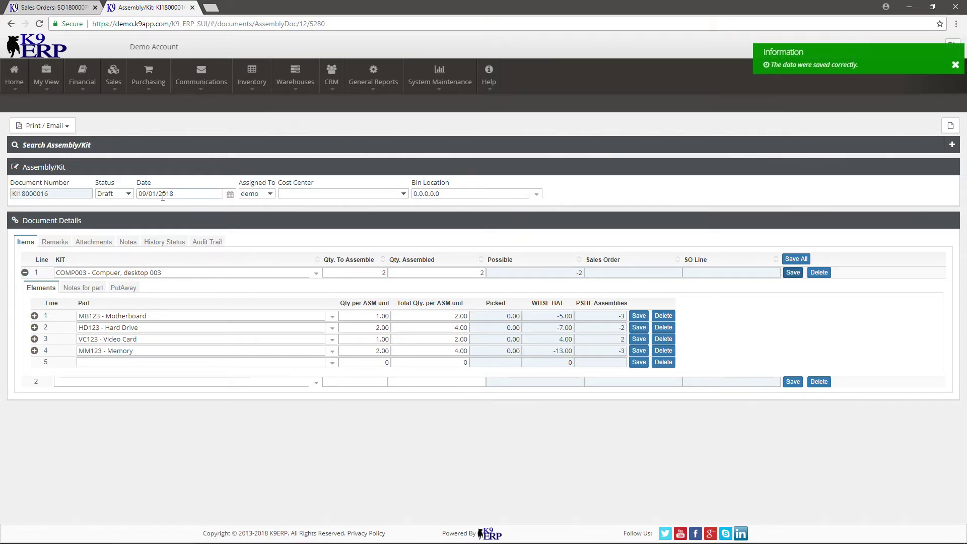
left_click(119, 196)
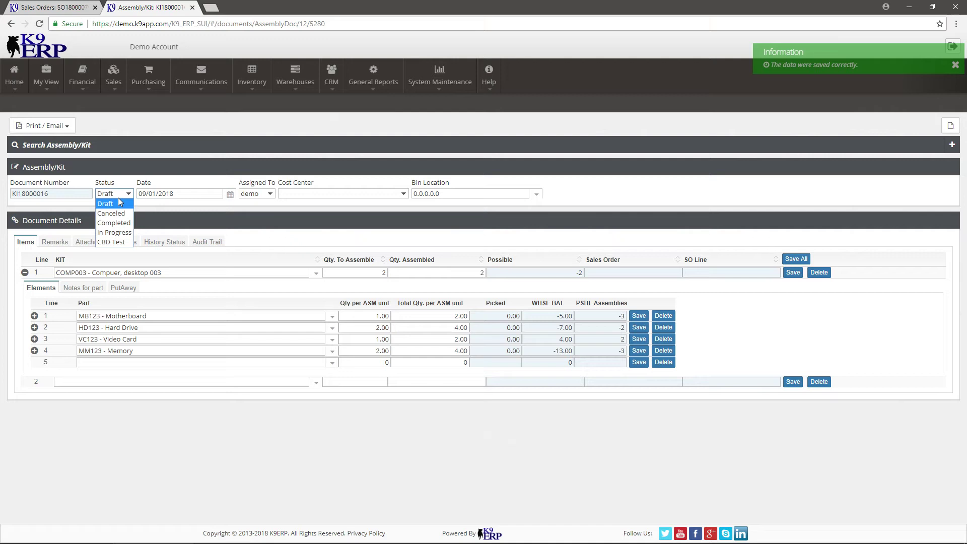
left_click(120, 224)
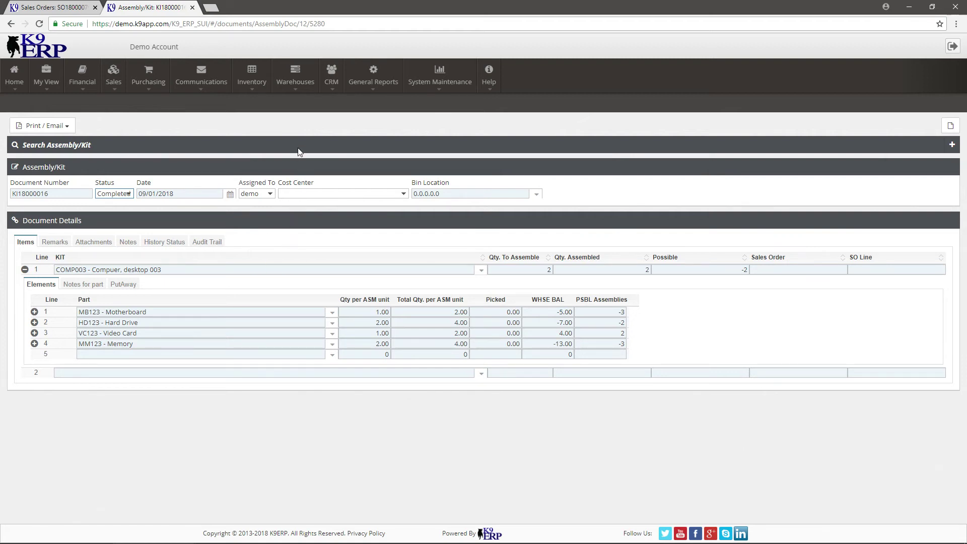
Step: Create a batch assembly from the open battery and KRONOS torch lighter kit orders, and inspect the battery kit's components
left_click(295, 78)
mouse_move(322, 175)
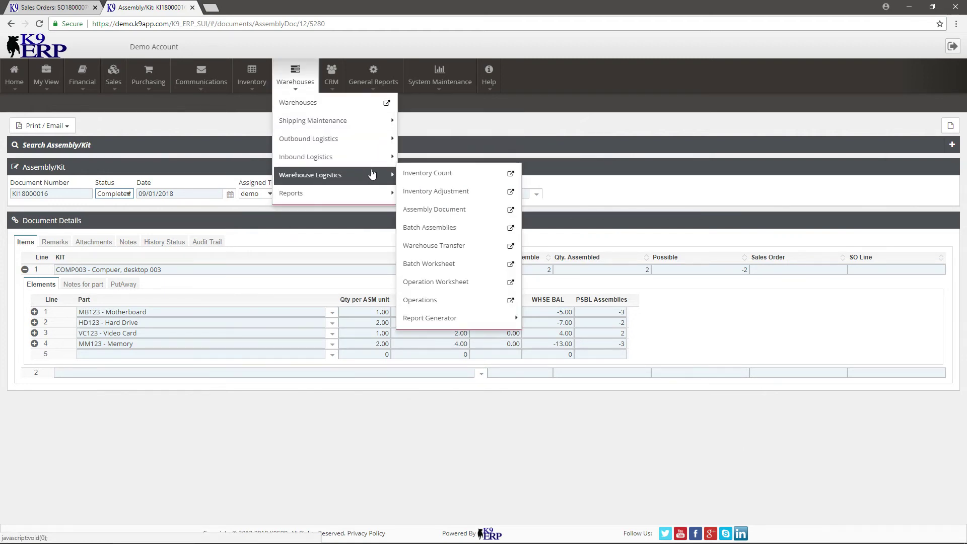
left_click(473, 228)
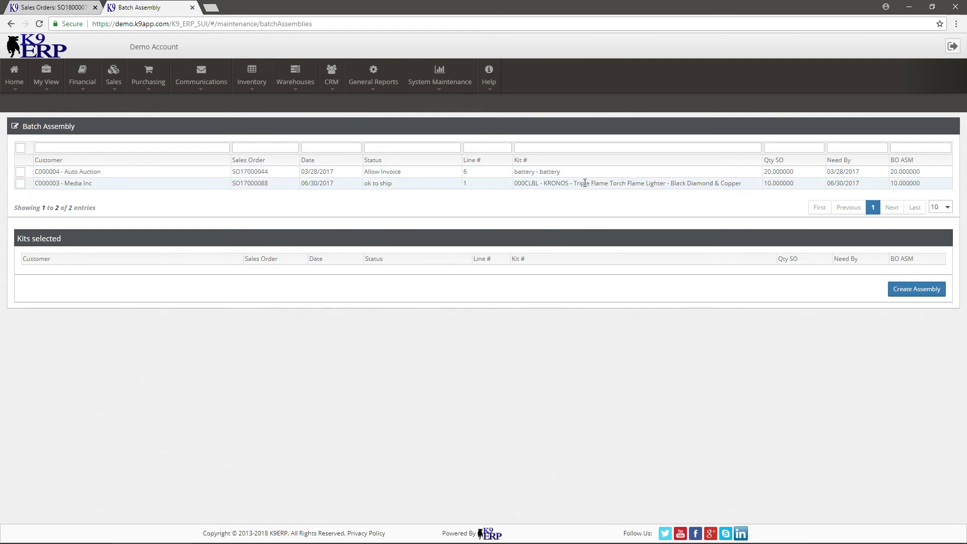
left_click(21, 172)
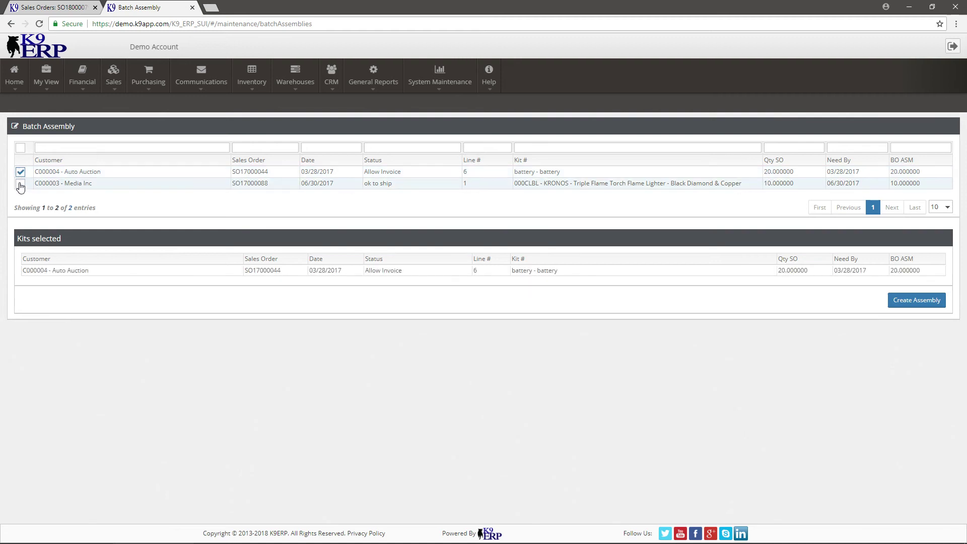
left_click(20, 184)
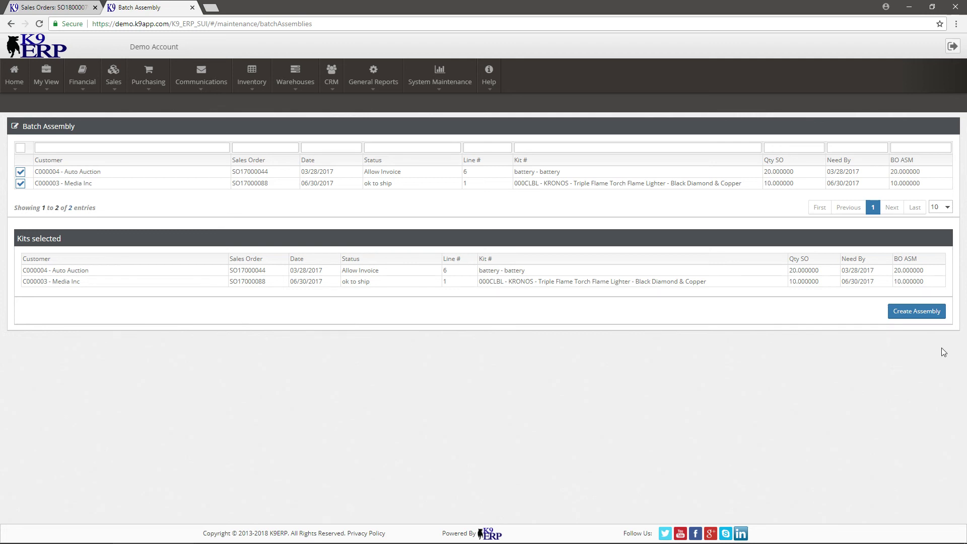
left_click(932, 310)
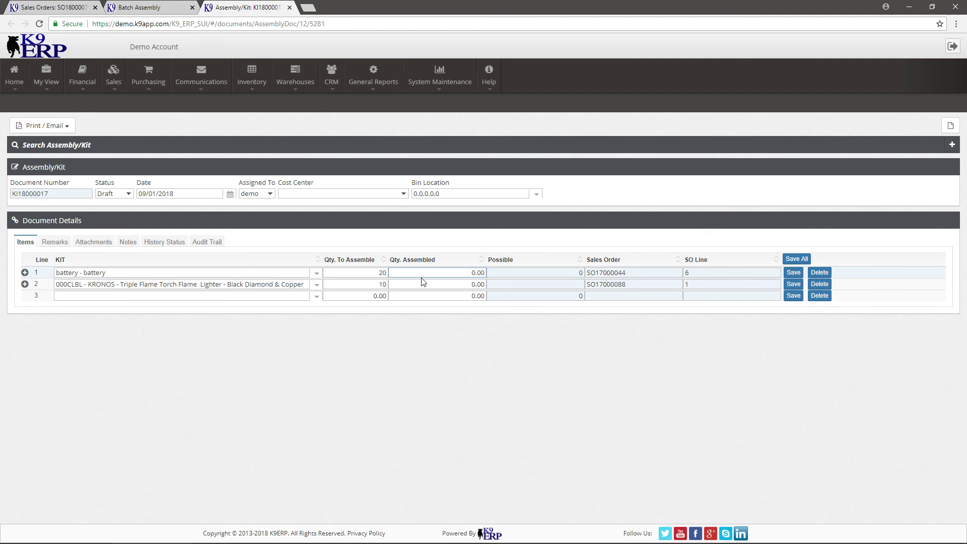
left_click(24, 272)
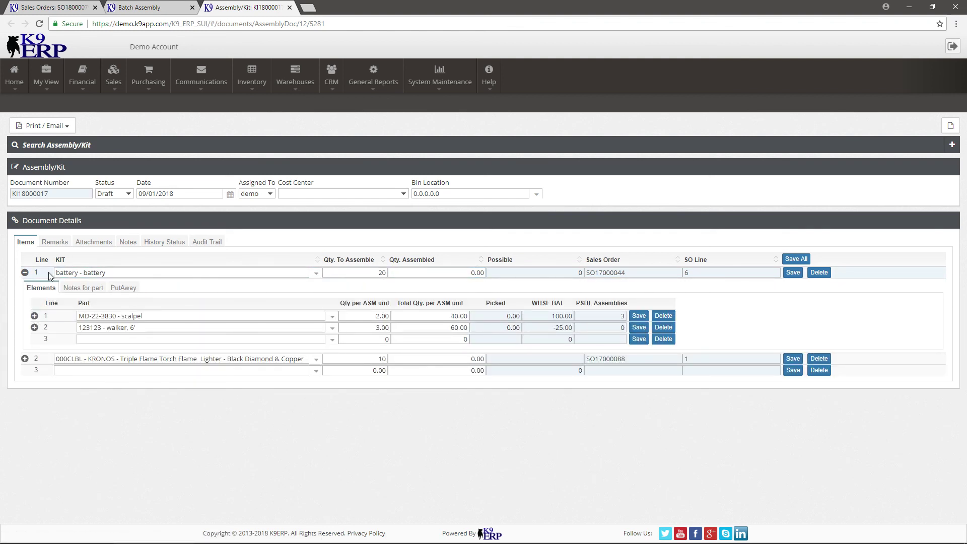
left_click(24, 272)
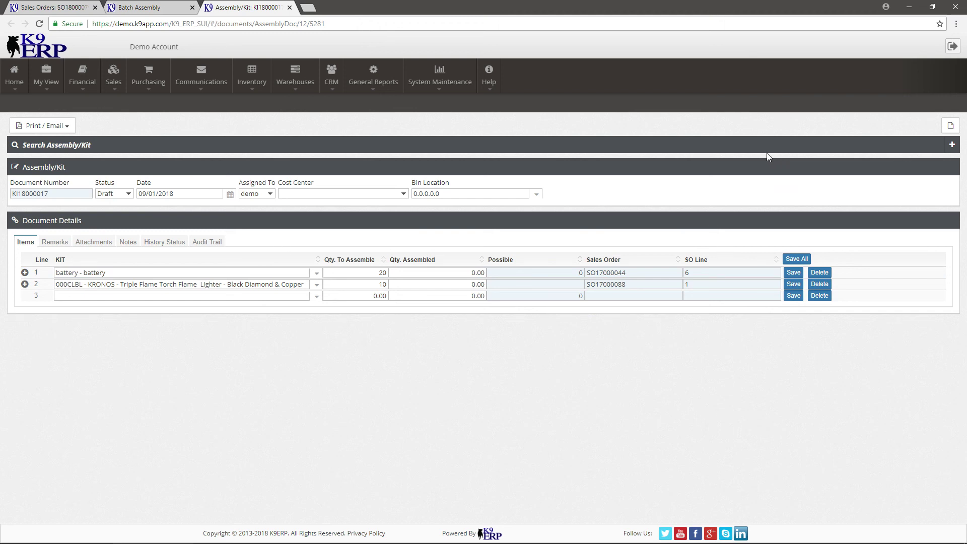